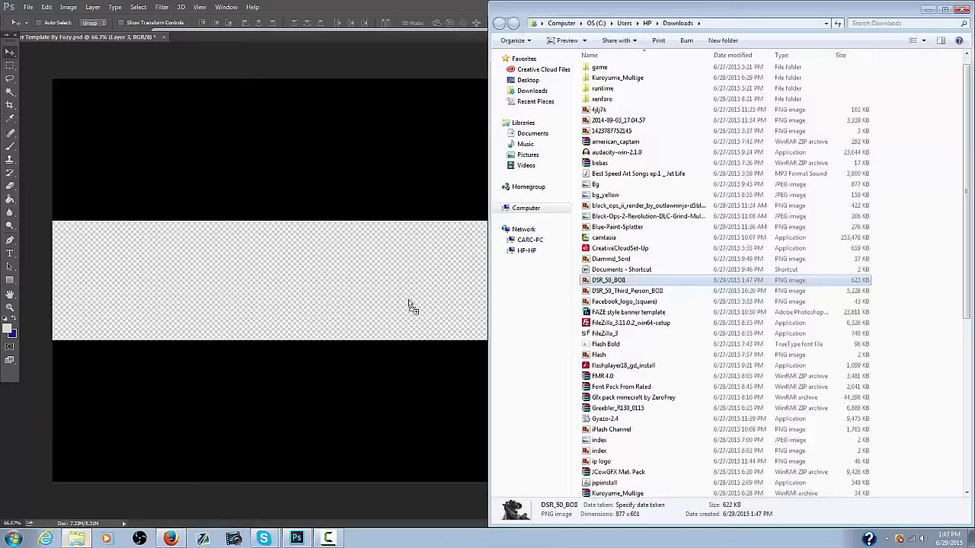
# Place the DSR_50_BOII image in the banner template and scale it to about 78% width and 71% height
pyautogui.moveTo(411, 306); pyautogui.dragTo(413, 307)
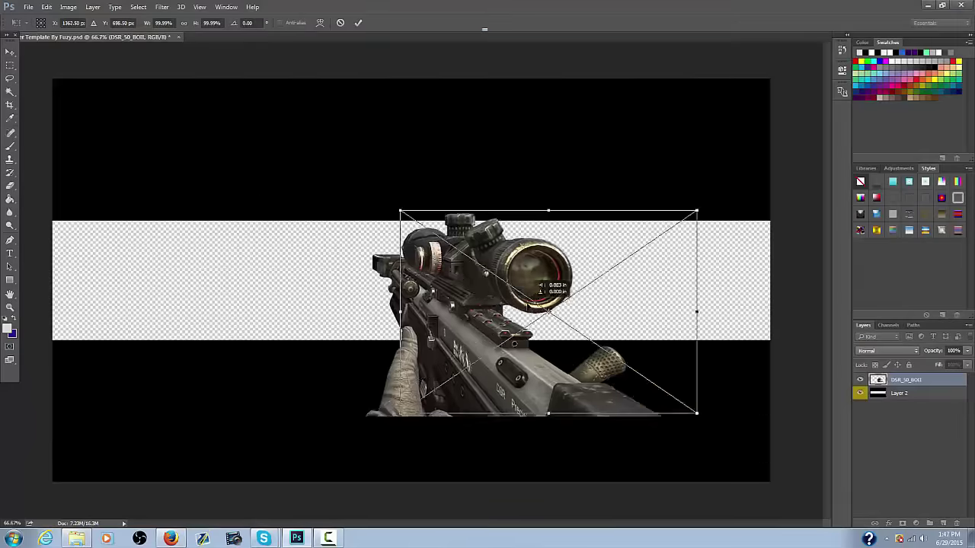
pyautogui.moveTo(398, 208); pyautogui.dragTo(459, 265)
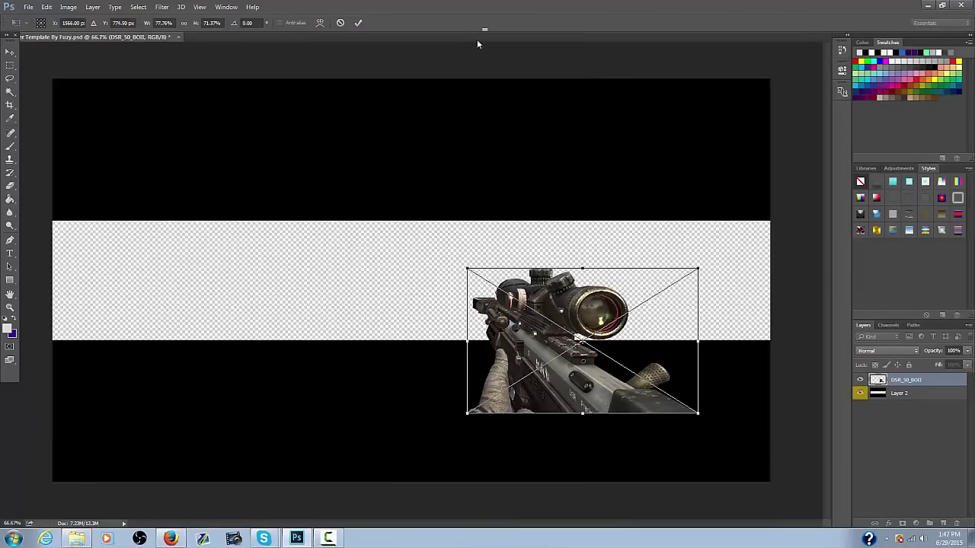
pyautogui.press('Return')
# Move the rifle layer below Layer 2, rename it DSR, and shift the rifle up and right within the banner strip
pyautogui.moveTo(906, 380); pyautogui.dragTo(918, 394)
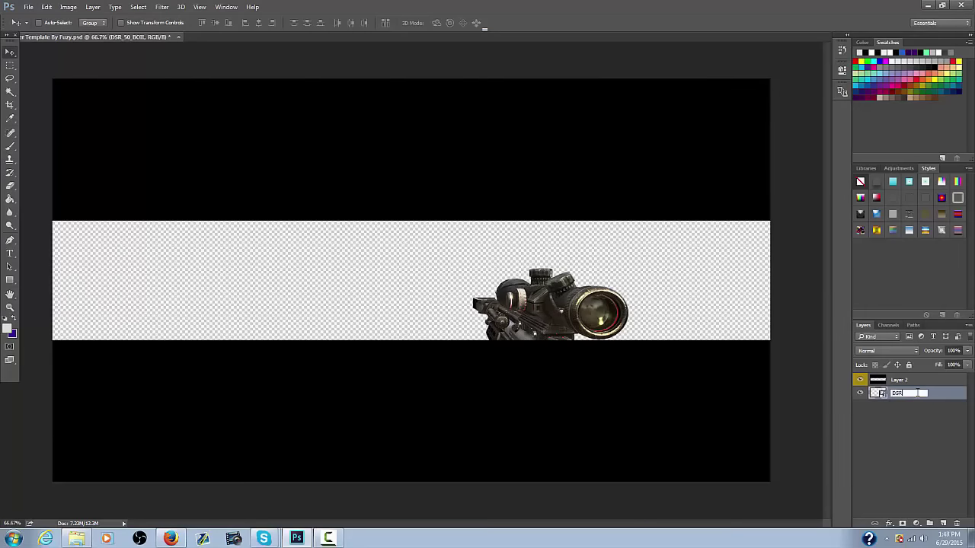
pyautogui.press('Return')
pyautogui.moveTo(582, 300); pyautogui.dragTo(631, 266)
# Switch to Firefox and run a Google web search for "bo2 KILLFEED TEXT"
pyautogui.click(171, 538)
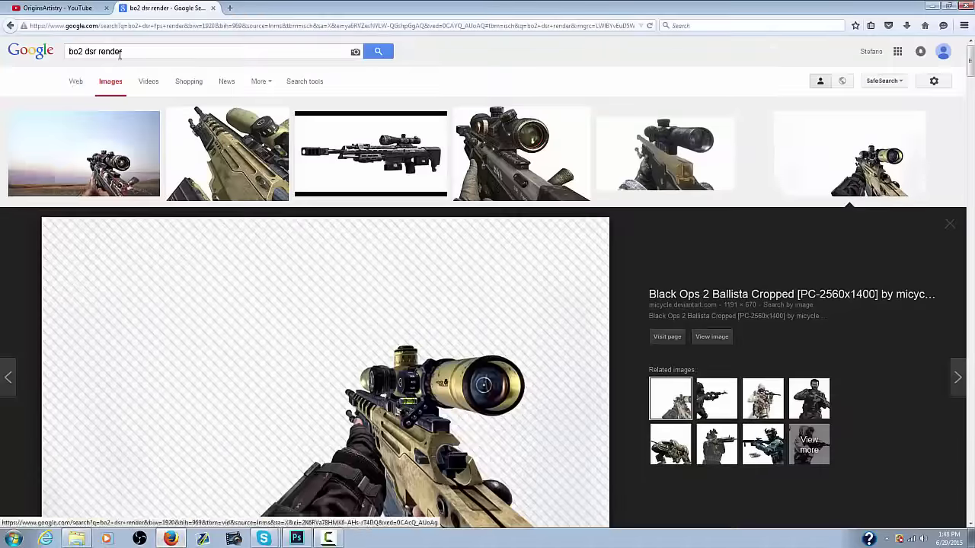
pyautogui.click(76, 81)
pyautogui.moveTo(125, 51); pyautogui.dragTo(88, 61)
pyautogui.write('KiILLFEED TEXT')
pyautogui.press('Return')
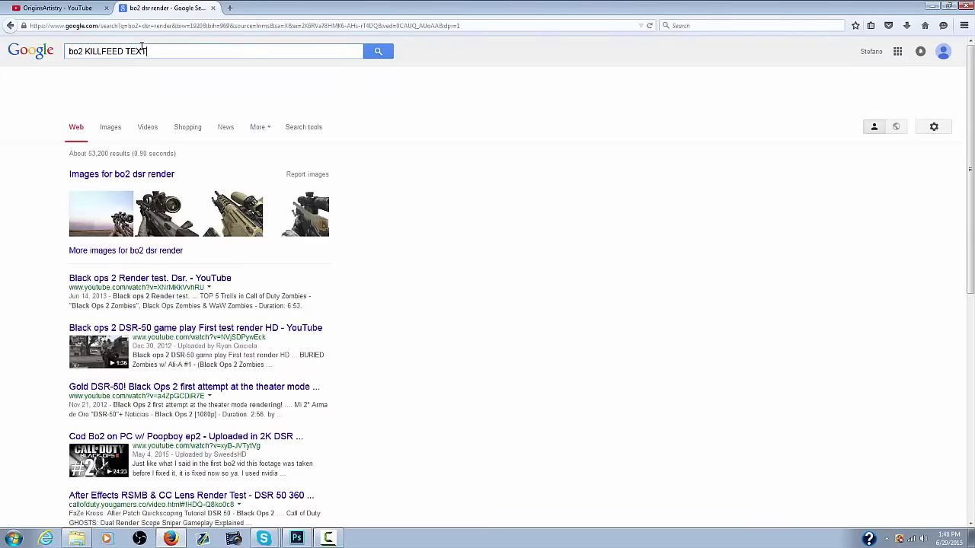
# Open the dafont.com Black Ops II killfeed font thread and view the Agency FB page on MyFonts
pyautogui.click(152, 95)
pyautogui.middleClick(107, 335)
pyautogui.click(273, 8)
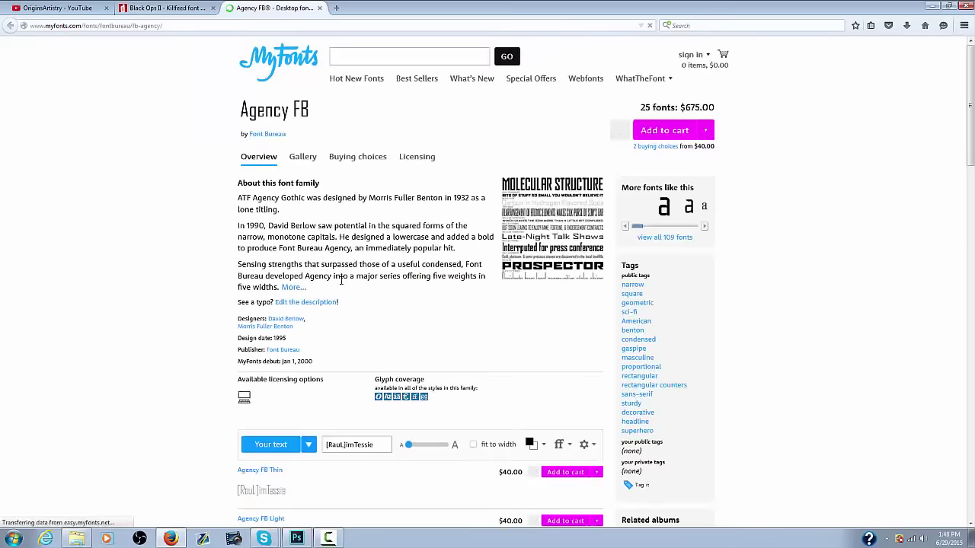
# Search Google for "agency fb font" and open the ufonts.com Agency FB download page
pyautogui.write('agency fb font')
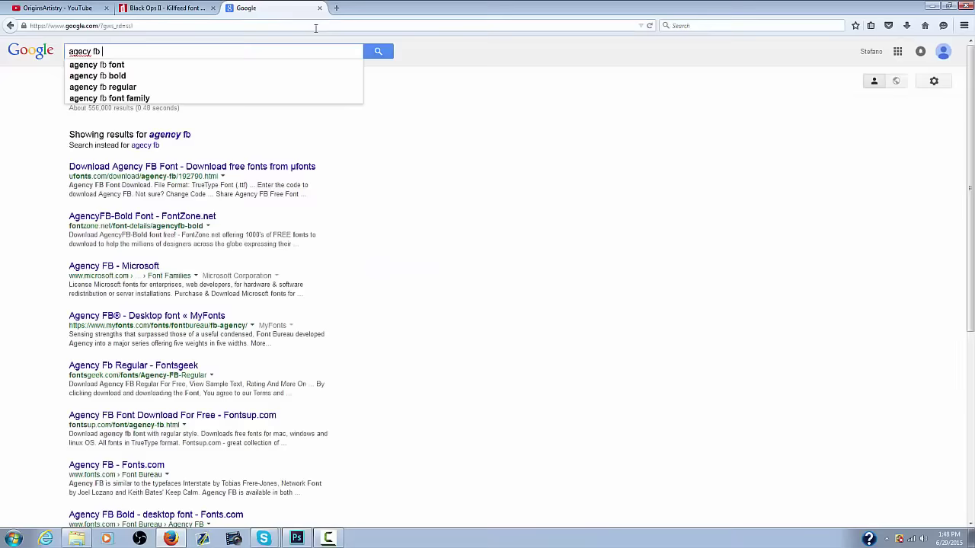
pyautogui.press('Return')
pyautogui.click(163, 138)
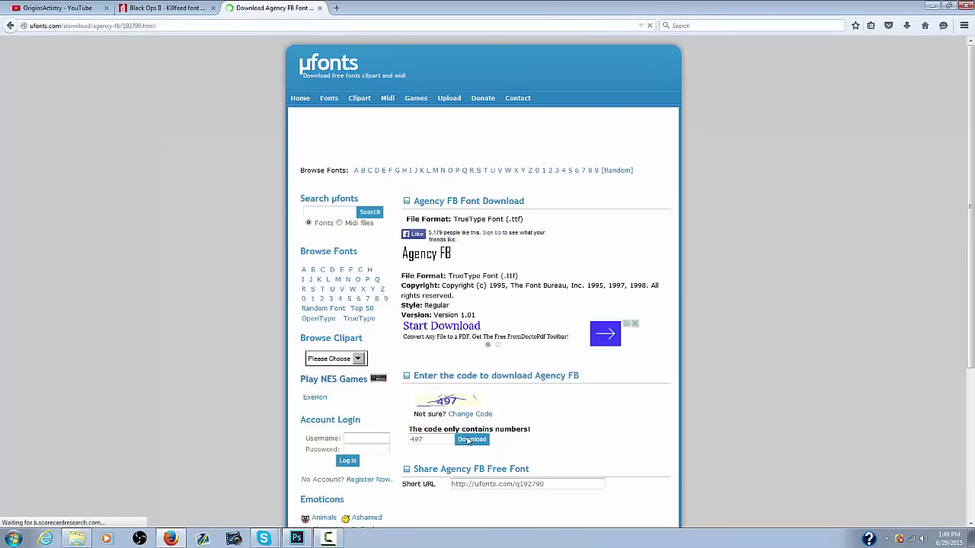
# Submit the download code on the ufonts page and download Agency FB in TrueType (.ttf) format
pyautogui.click(468, 441)
pyautogui.click(574, 264)
pyautogui.click(966, 6)
pyautogui.click(558, 229)
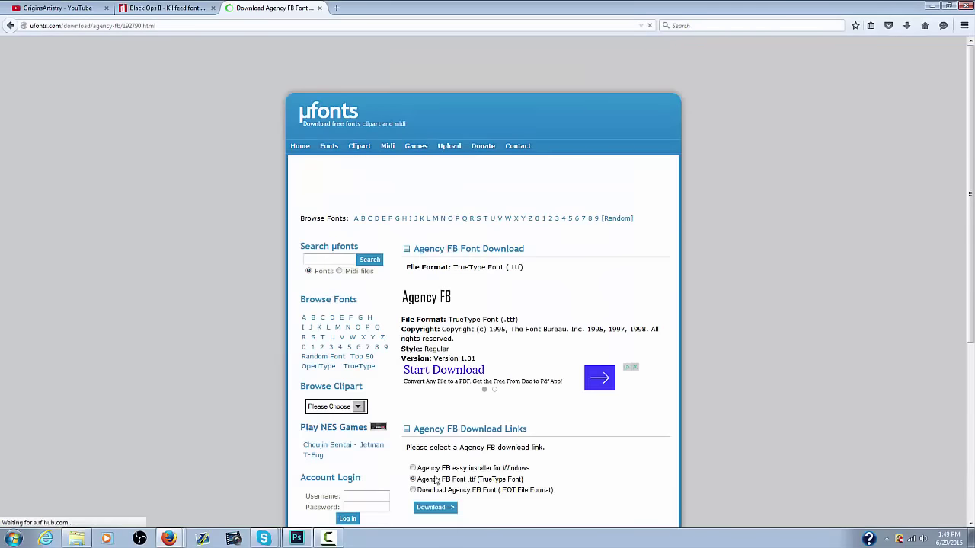
# Switch to Photoshop, place Layer 3 below the DSR layer, and fill it with medium-dark grey
pyautogui.click(299, 539)
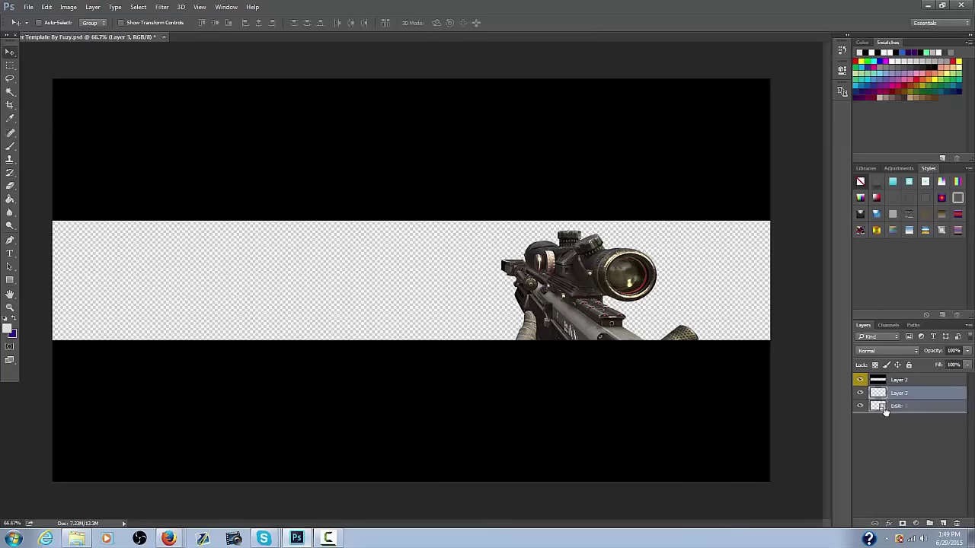
pyautogui.moveTo(885, 412); pyautogui.dragTo(885, 412)
pyautogui.click(7, 329)
pyautogui.press('Return')
pyautogui.press('g')
pyautogui.click(612, 342)
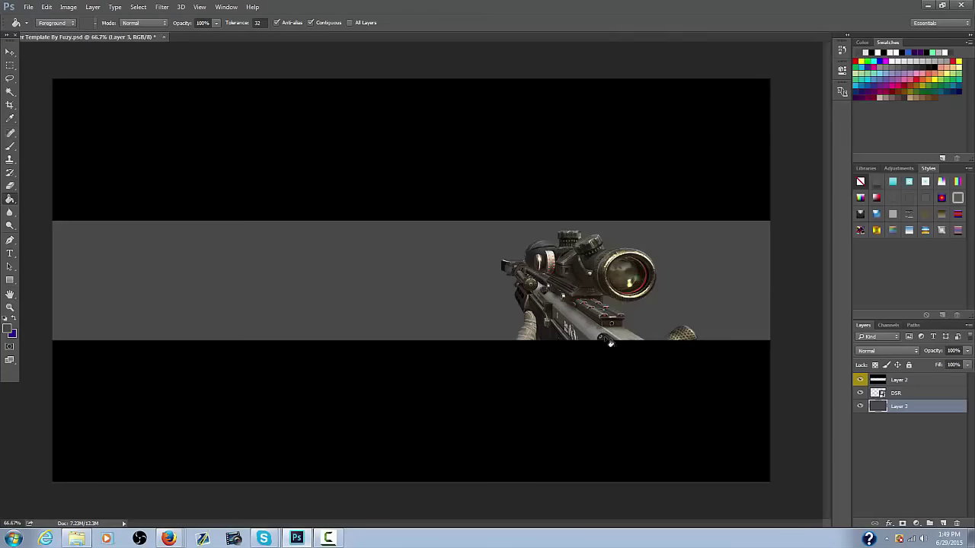
# Set the foreground colour to 282828 and refill the Layer 3 background with it
pyautogui.click(7, 35)
pyautogui.press('v')
pyautogui.moveTo(530, 299); pyautogui.dragTo(531, 291)
pyautogui.click(13, 190)
pyautogui.write('282828')
pyautogui.press('Return')
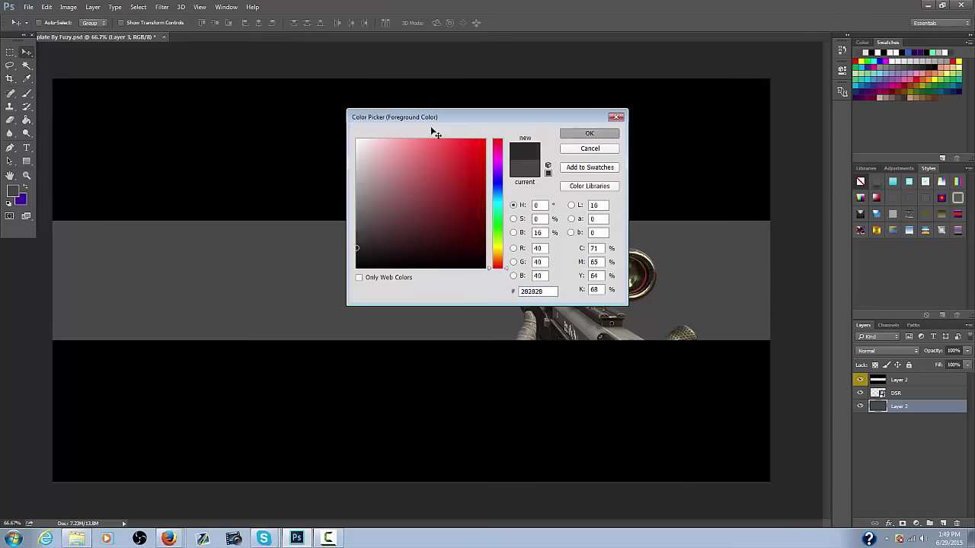
pyautogui.press('g')
pyautogui.click(342, 278)
# Switch to Firefox, open the downloaded ufonts.com_agency-fb.ttf file and install the font
pyautogui.click(169, 539)
pyautogui.click(285, 499)
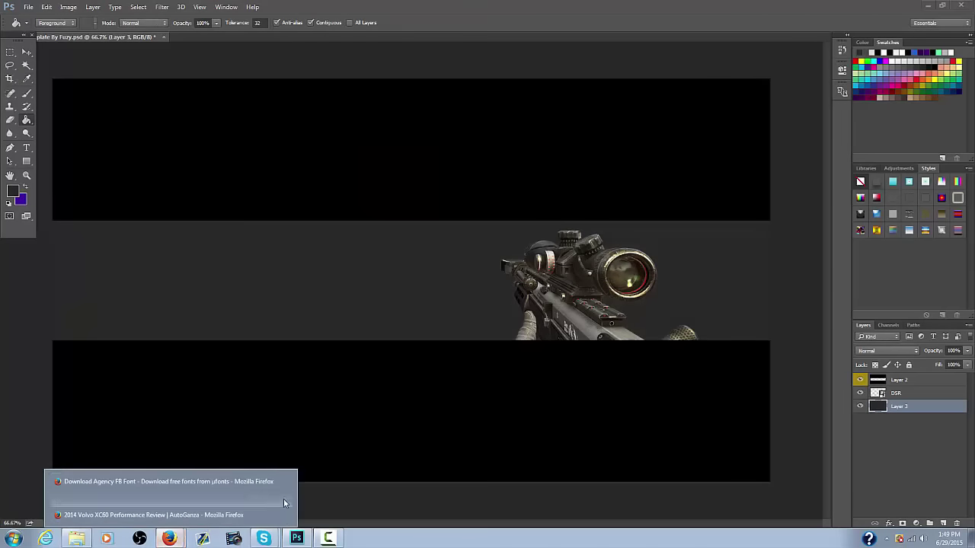
pyautogui.click(285, 516)
pyautogui.click(76, 539)
pyautogui.click(165, 539)
pyautogui.click(526, 326)
pyautogui.click(906, 26)
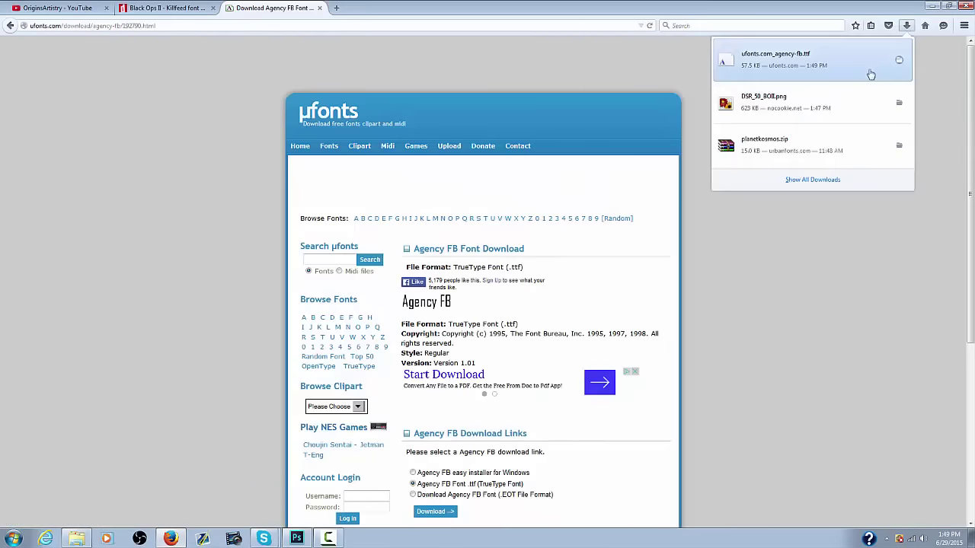
pyautogui.click(870, 74)
pyautogui.click(179, 126)
pyautogui.click(823, 111)
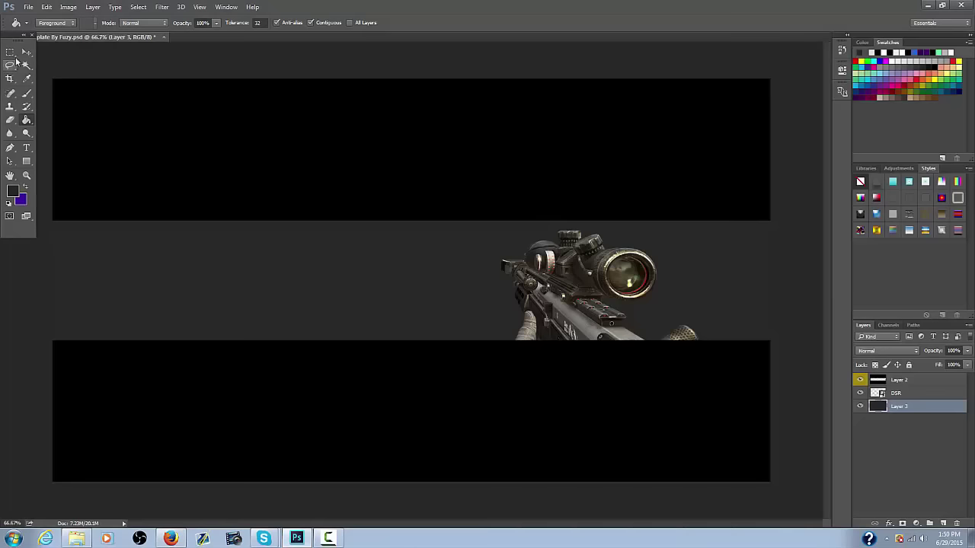
# Start a text layer in the banner strip's upper left area with 24 pt size and a light grey text colour
pyautogui.press('t')
pyautogui.click(181, 240)
pyautogui.click(229, 23)
pyautogui.click(230, 25)
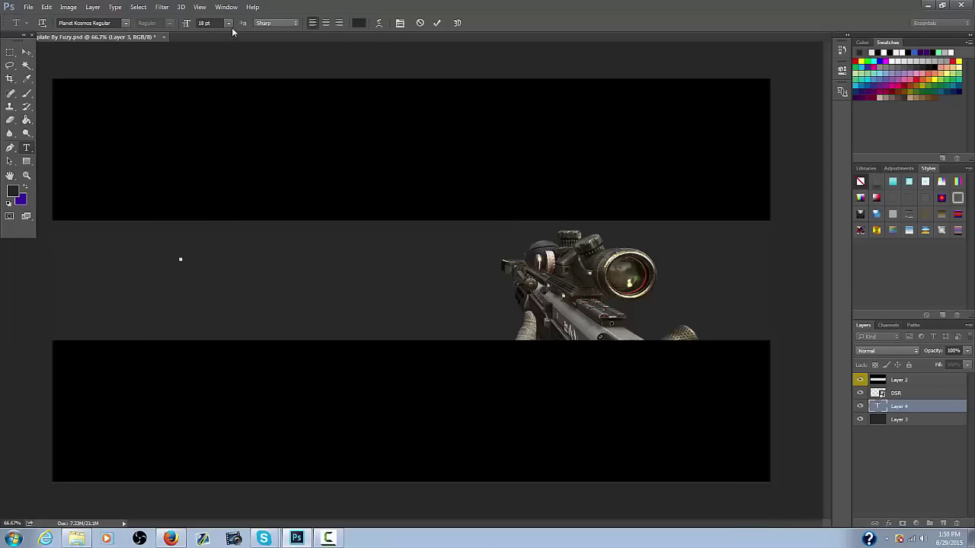
pyautogui.click(229, 24)
pyautogui.click(220, 139)
pyautogui.click(359, 23)
pyautogui.click(353, 169)
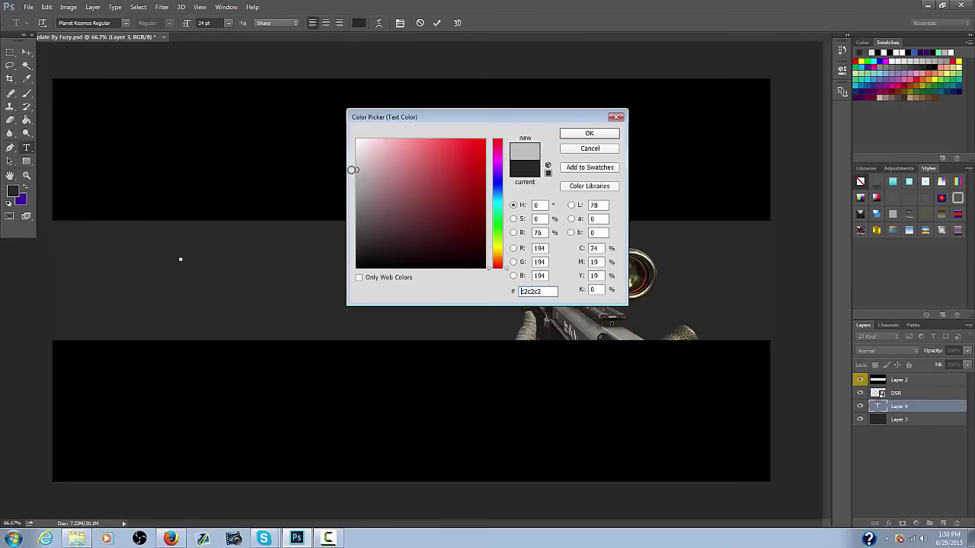
pyautogui.press('Return')
# Enter "Ju" in the new text layer and set its font to Agency FB Regular
pyautogui.write('Ju')
pyautogui.doubleClick(184, 256)
pyautogui.click(78, 23)
pyautogui.write('agency')
pyautogui.press('Return')
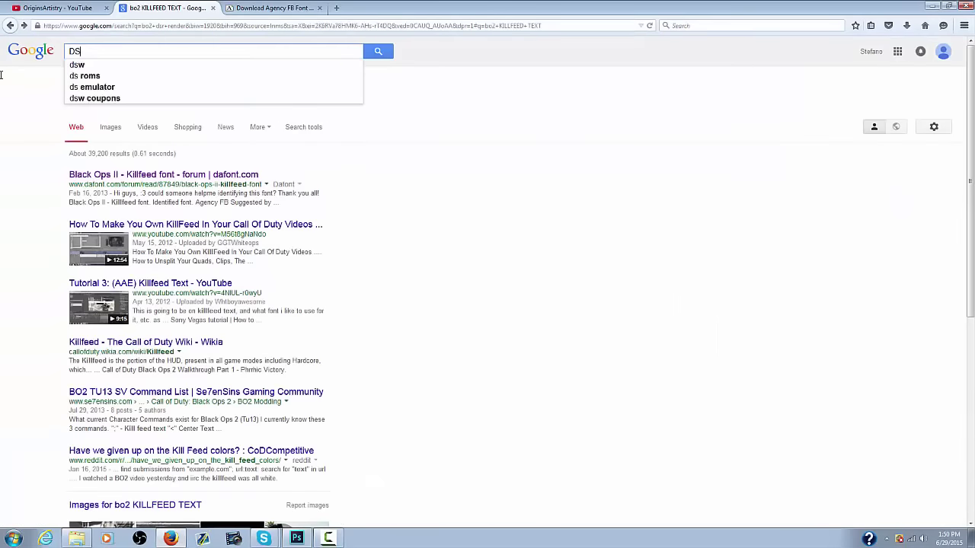
# Search Google Images in Firefox for "DSR RENDER"
pyautogui.write('SR RENDER')
pyautogui.press('Return')
pyautogui.click(110, 127)
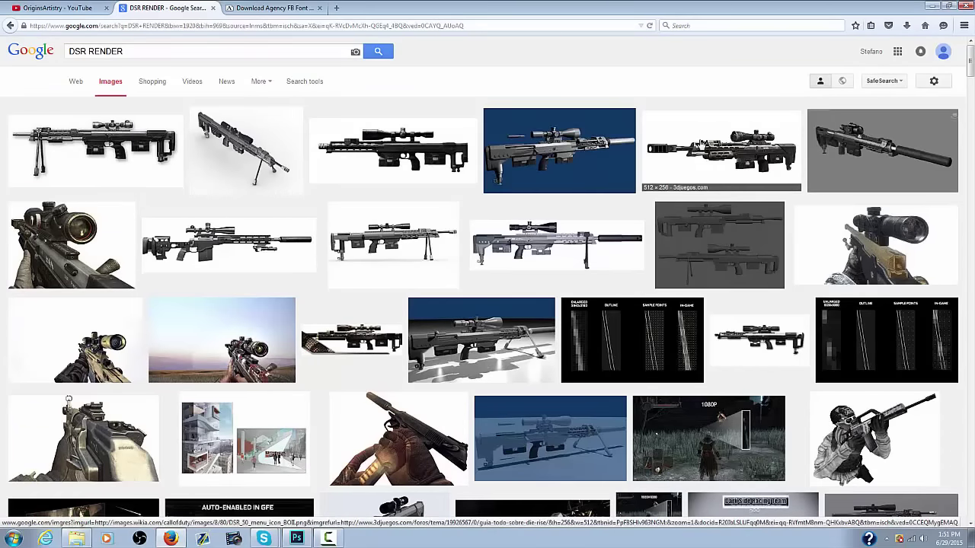
# Examine the side-view sniper rifle render and its related Ballista image for a usable weapon icon
pyautogui.click(702, 144)
pyautogui.rightClick(383, 292)
pyautogui.click(763, 333)
pyautogui.click(717, 332)
pyautogui.rightClick(321, 322)
pyautogui.click(481, 217)
pyautogui.scroll(2, 481, 217)
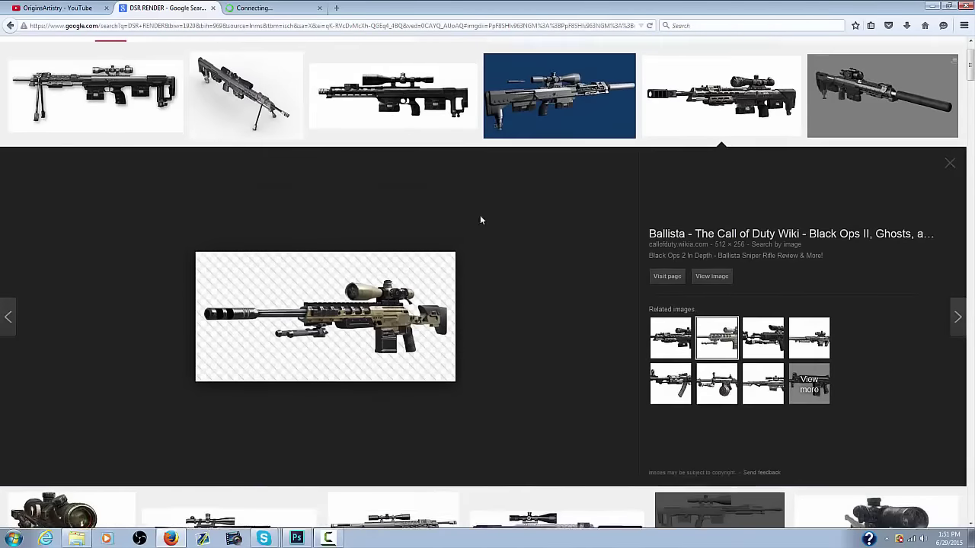
# Search Google Images for "bo2 headshot"
pyautogui.moveTo(145, 51); pyautogui.dragTo(2, 55)
pyautogui.write('bo2 headshot')
pyautogui.press('Return')
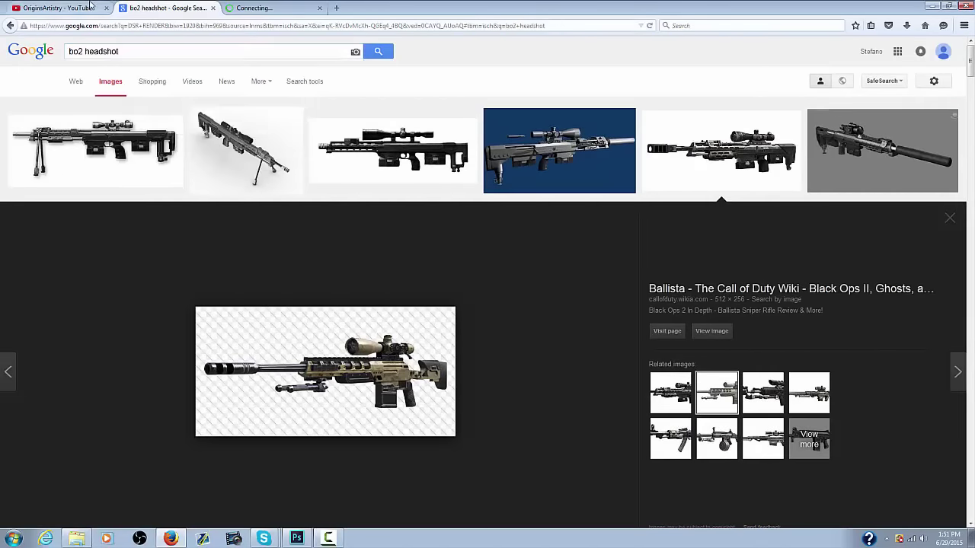
# Save the red crosshair headshot image as Headshot_ICON_Symbol and show it in the Downloads folder
pyautogui.click(191, 149)
pyautogui.rightClick(315, 251)
pyautogui.click(354, 373)
pyautogui.click(400, 258)
pyautogui.click(906, 27)
pyautogui.click(902, 53)
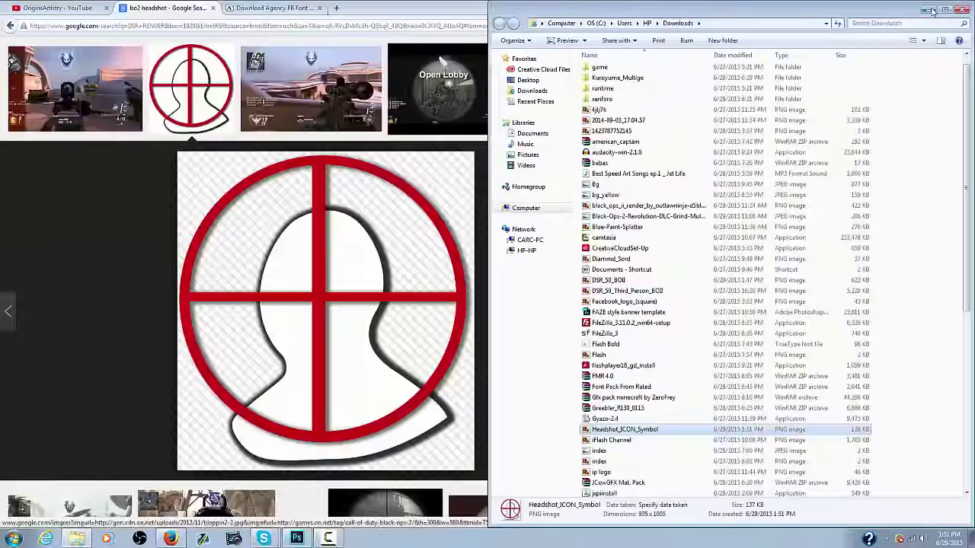
# Place the Headshot_ICON_Symbol image from Downloads into the banner template and shrink it to icon size
pyautogui.click(930, 9)
pyautogui.click(929, 8)
pyautogui.click(77, 538)
pyautogui.moveTo(630, 431); pyautogui.dragTo(231, 302)
pyautogui.moveTo(254, 111); pyautogui.dragTo(553, 438)
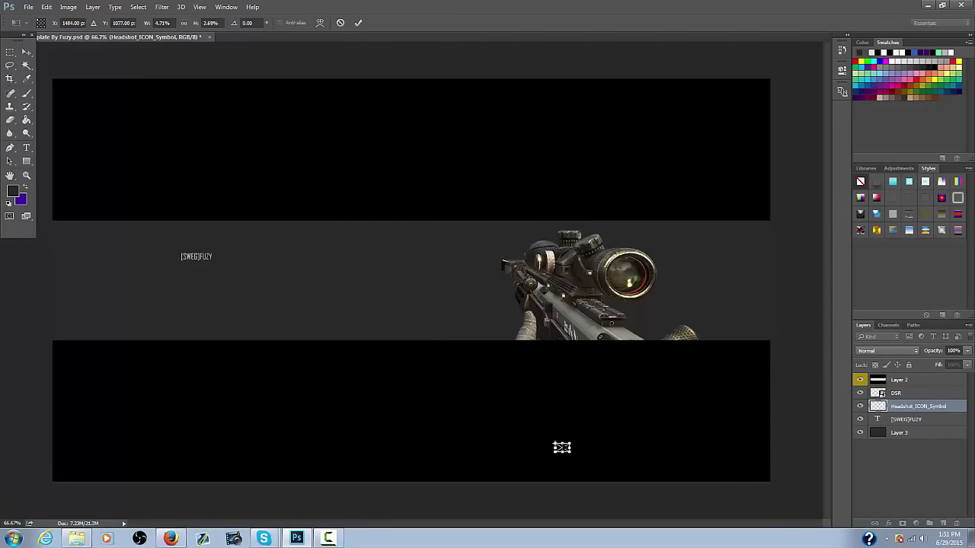
# Put the headshot icon layer above DSR and scale it to about 2.5% by 2.1% just right of the [SWEG]FUZY text
pyautogui.hotkey('ctrl', 't')
pyautogui.click(466, 199)
pyautogui.click(360, 23)
pyautogui.click(914, 393)
pyautogui.hotkey('ctrl', 't')
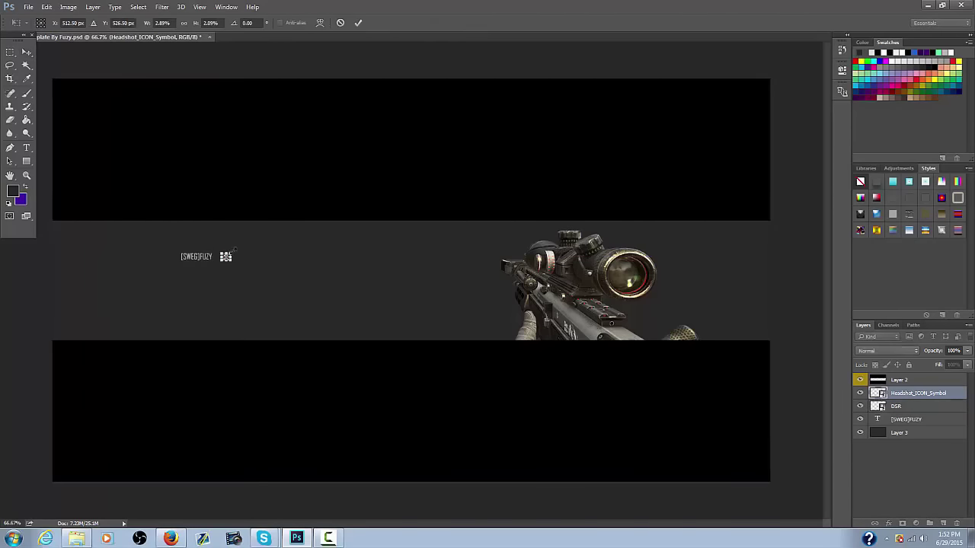
pyautogui.click(358, 23)
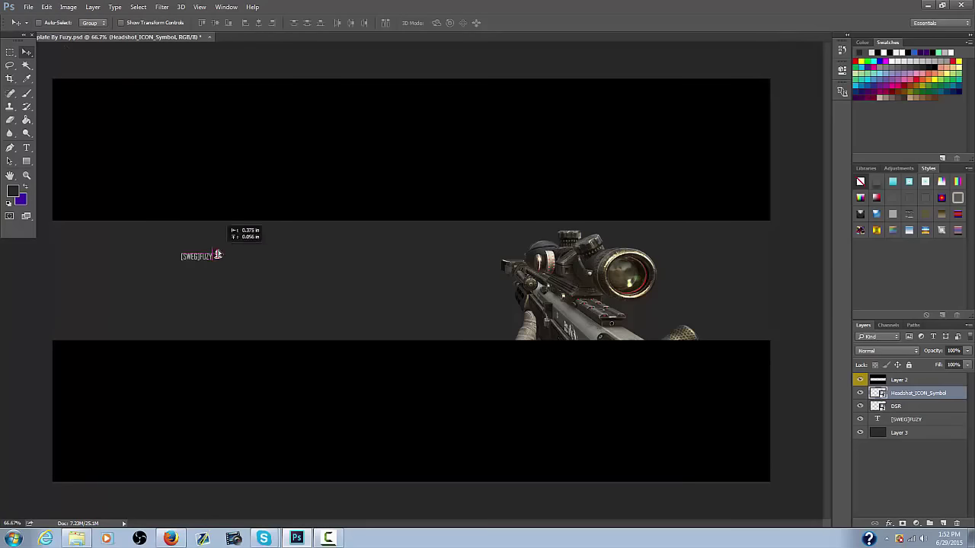
# Add the text NOOB right of the headshot icon and adjust its text colour
pyautogui.press('t')
pyautogui.click(255, 262)
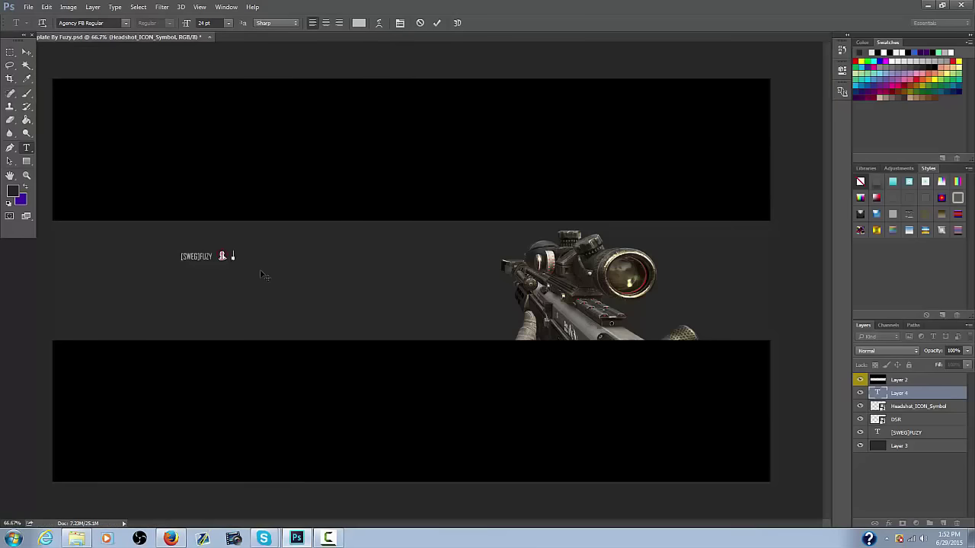
pyautogui.click(359, 22)
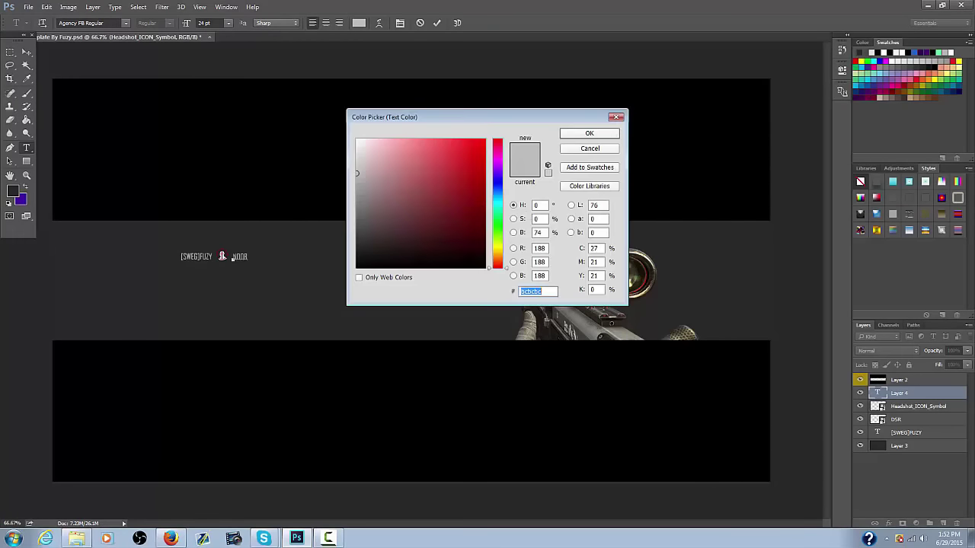
pyautogui.click(591, 137)
pyautogui.hotkey('ctrl', 'Return')
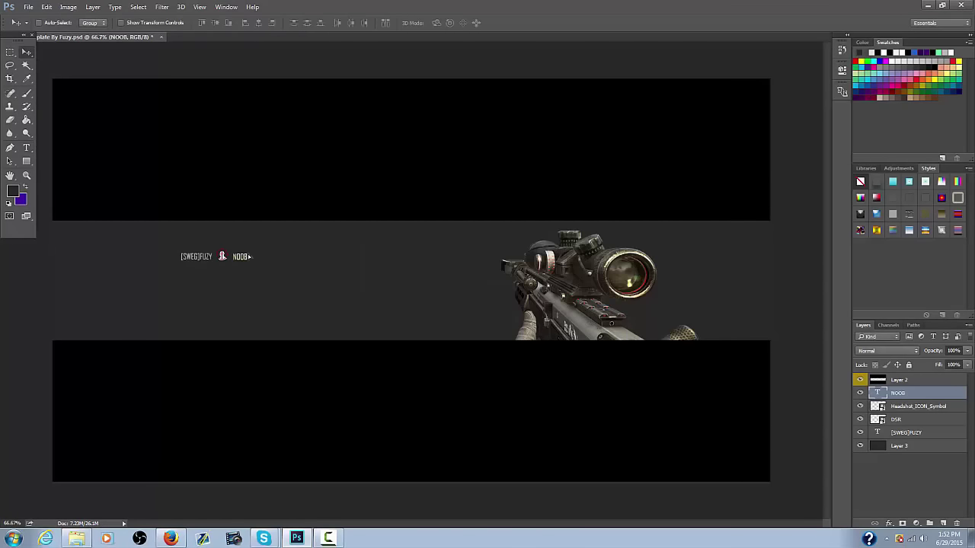
# Move the [SWEG]FUZY text layer above the DSR layer, directly under the headshot icon layer
pyautogui.keyDown('shift'); pyautogui.click(926, 422); pyautogui.keyUp('shift')
pyautogui.click(917, 397)
pyautogui.moveTo(913, 432); pyautogui.dragTo(912, 412)
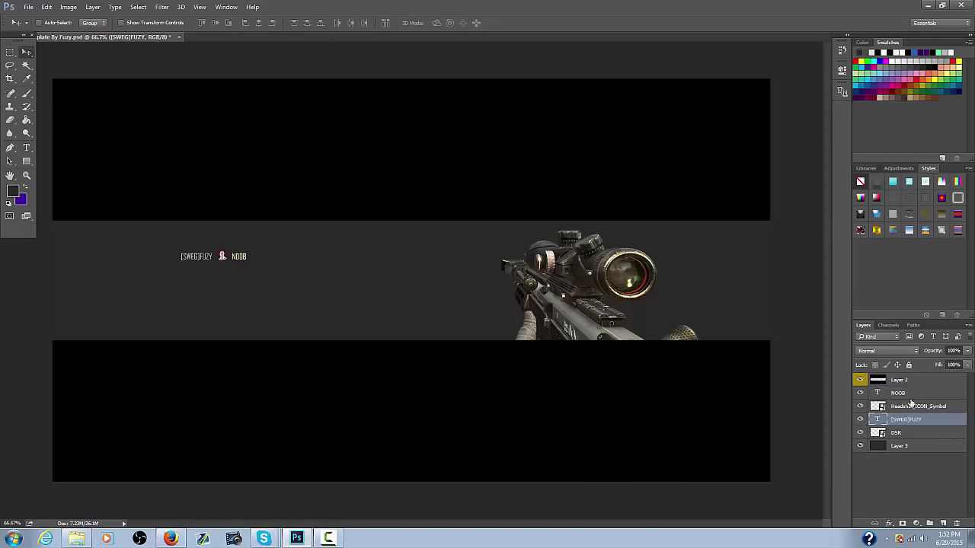
# Duplicate the NOOB, headshot icon and [SWEG]FUZY layers and convert the copies to one smart object
pyautogui.keyDown('shift'); pyautogui.click(897, 394); pyautogui.keyUp('shift')
pyautogui.rightClick(899, 394)
pyautogui.click(663, 249)
pyautogui.click(563, 167)
pyautogui.rightClick(900, 410)
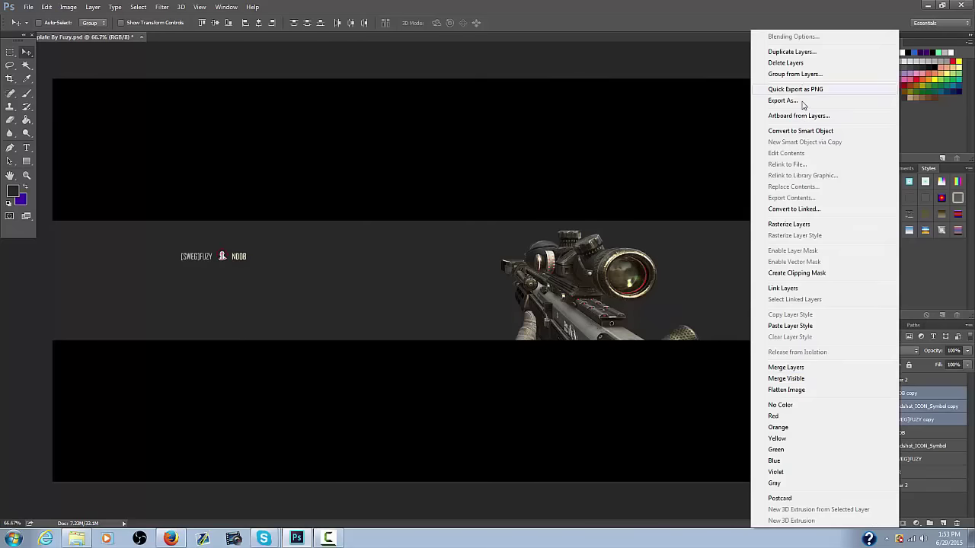
pyautogui.click(800, 130)
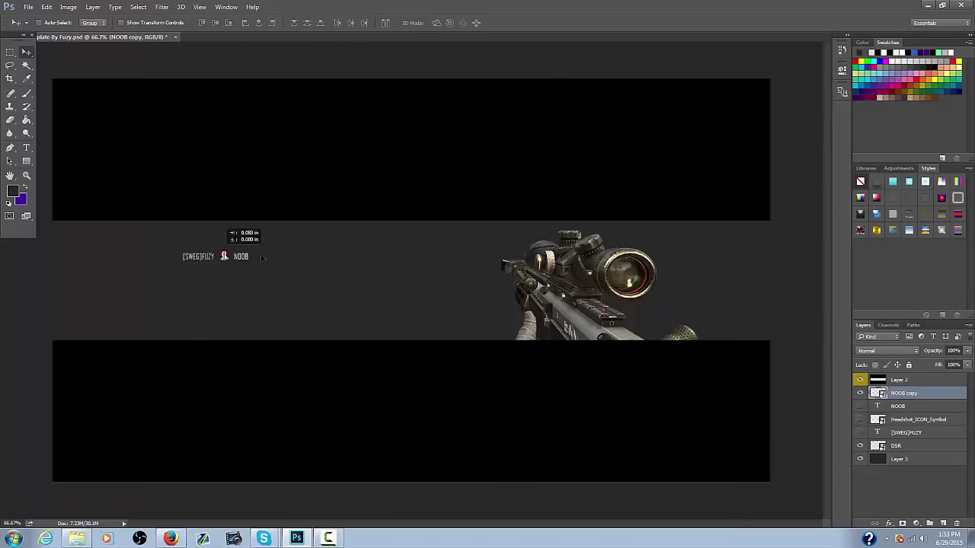
# Marquee-select a rectangle around the killfeed text, add a new layer above it, and fill the selection with 282828
pyautogui.press('m')
pyautogui.moveTo(172, 227); pyautogui.dragTo(241, 274)
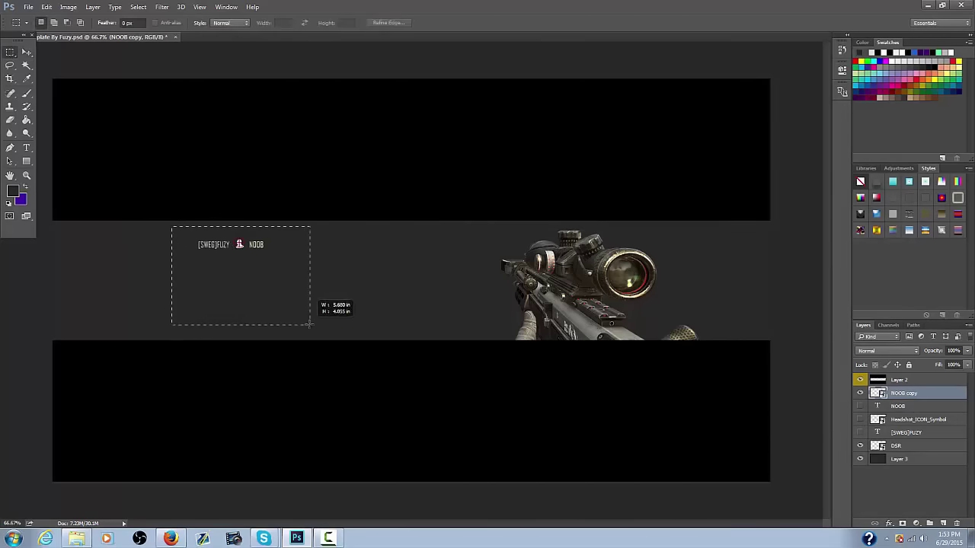
pyautogui.click(930, 521)
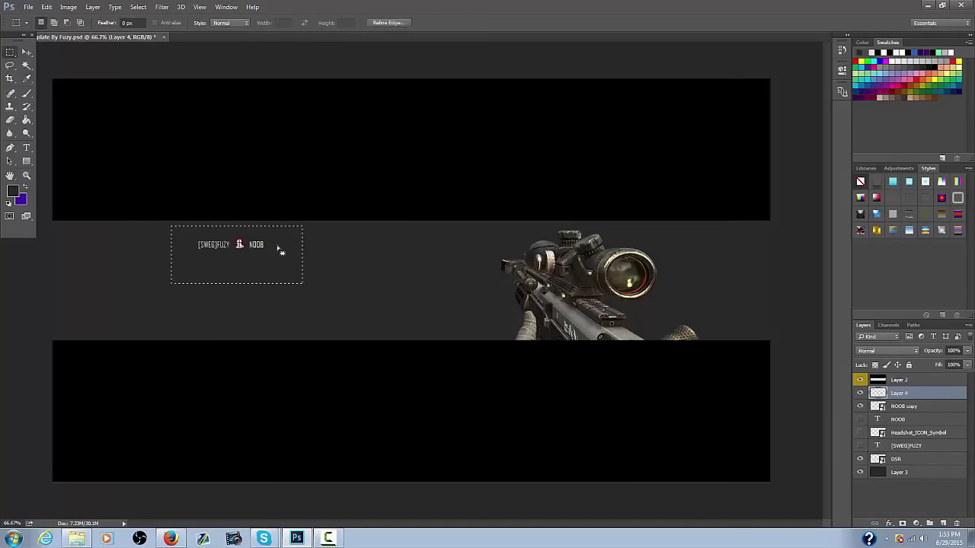
pyautogui.press('g')
pyautogui.click(250, 261)
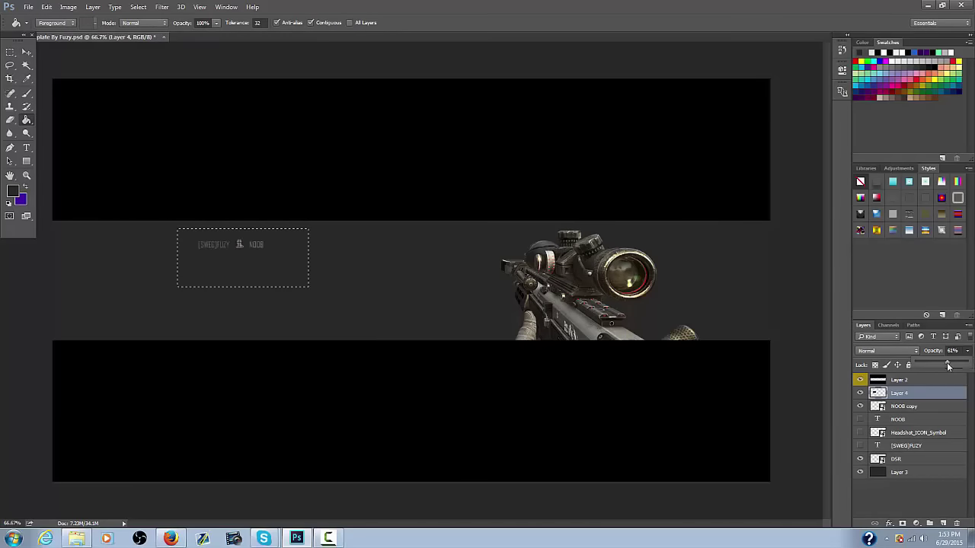
# Switch to Firefox and run an image search for NUKETOWN 2025
pyautogui.hotkey('alt', 'Tab')
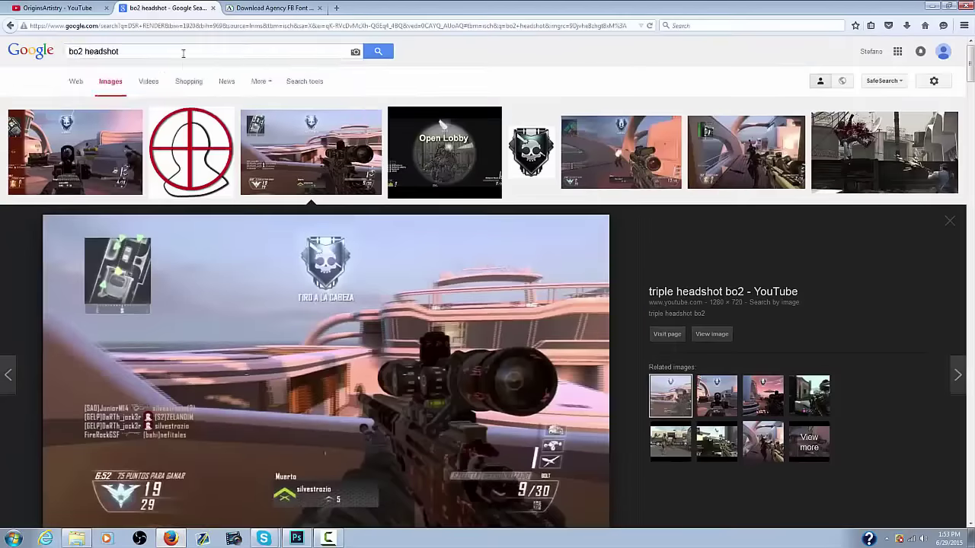
pyautogui.tripleClick(183, 52)
pyautogui.write('NUKETOWN 2025')
pyautogui.press('Return')
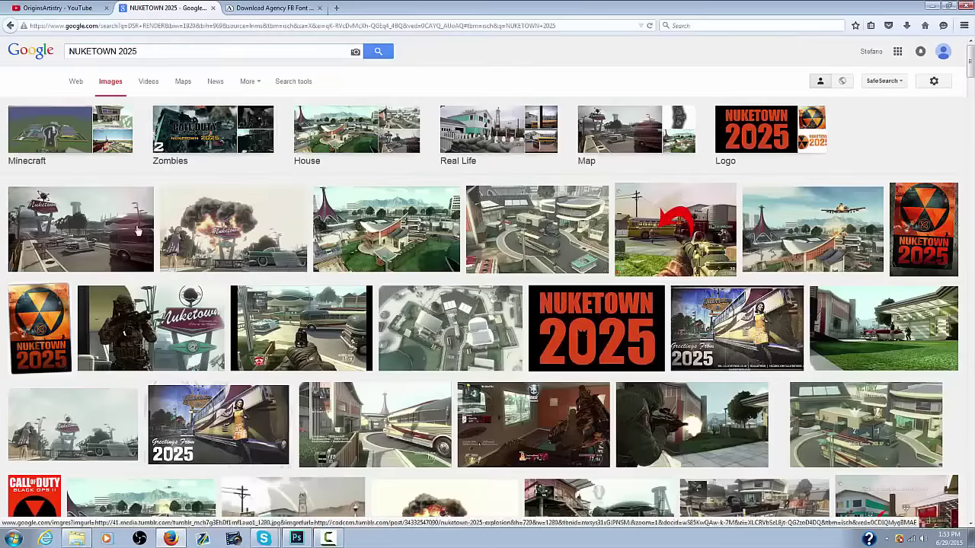
# Open the Call of Duty Wiki result for Nuketown 2025 and save the image as JPEG index in Downloads, replacing any existing file
pyautogui.click(488, 216)
pyautogui.click(80, 88)
pyautogui.rightClick(485, 274)
pyautogui.click(525, 392)
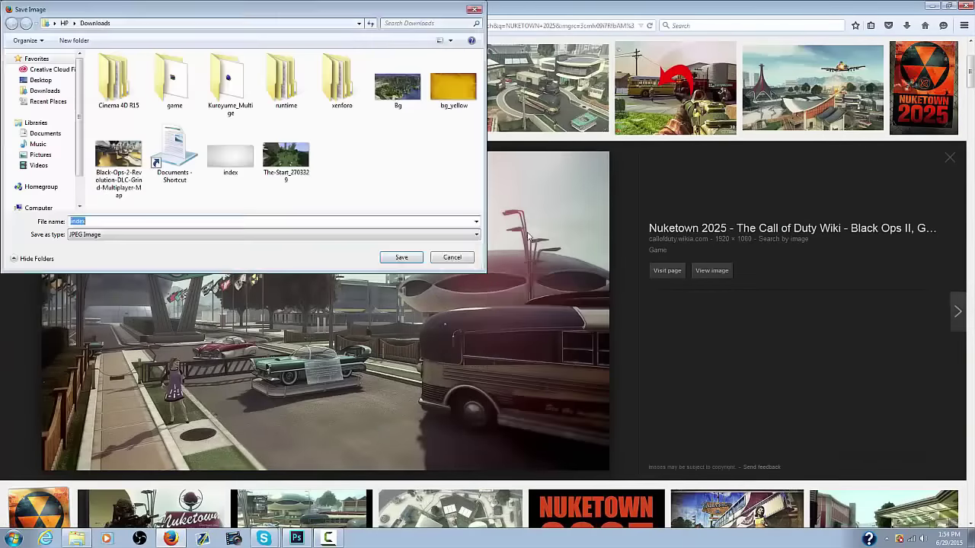
pyautogui.click(401, 257)
pyautogui.click(515, 272)
# Try to place the saved index image in the Photoshop banner document and enlarge it across the canvas
pyautogui.click(906, 25)
pyautogui.click(892, 69)
pyautogui.click(297, 539)
pyautogui.click(77, 539)
pyautogui.moveTo(599, 450); pyautogui.dragTo(263, 285)
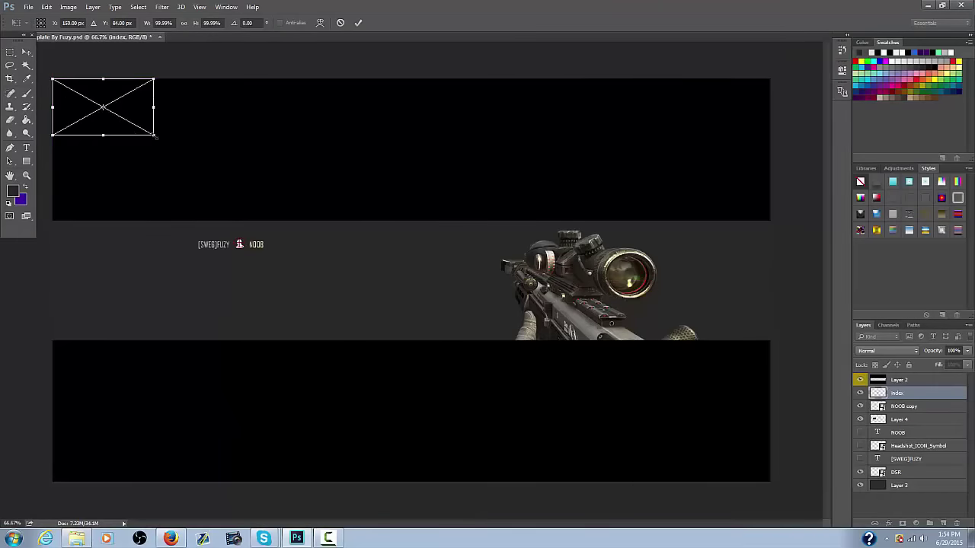
pyautogui.moveTo(153, 144); pyautogui.dragTo(769, 473)
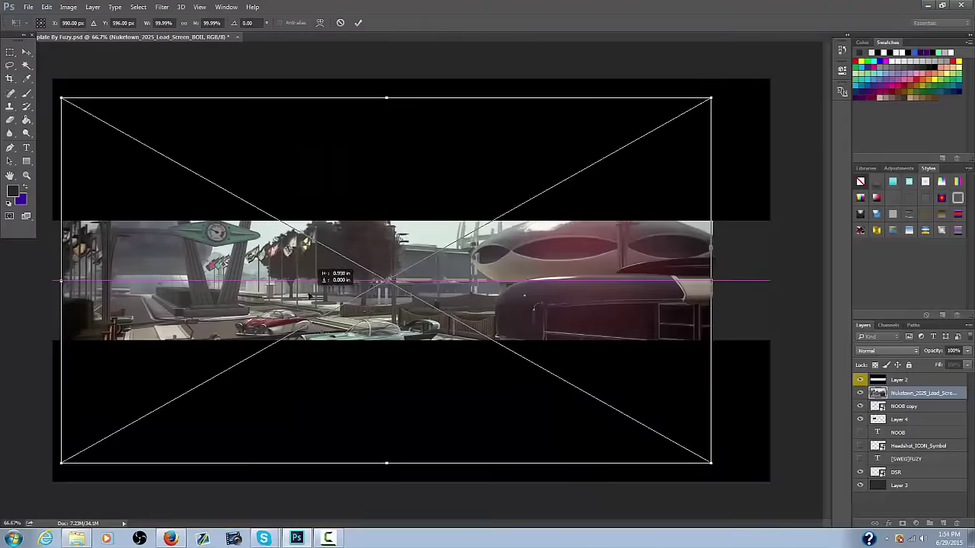
# Scale the placed Nuketown_2025_Load_Screen_BOII image to cover the canvas width and move its layer to the bottom of the stack
pyautogui.moveTo(309, 296); pyautogui.dragTo(300, 289)
pyautogui.moveTo(705, 450); pyautogui.dragTo(769, 480)
pyautogui.click(358, 22)
pyautogui.moveTo(922, 393); pyautogui.dragTo(923, 492)
# Lower the opacity of Layer 3 to about 55% so the Nuketown image shows through
pyautogui.click(898, 472)
pyautogui.click(966, 350)
pyautogui.moveTo(961, 364); pyautogui.dragTo(945, 365)
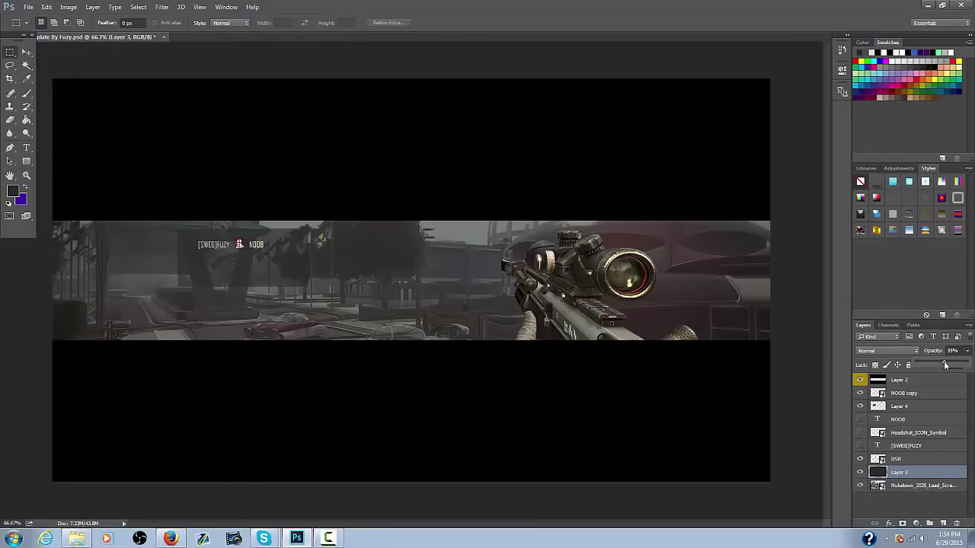
# Move Layer 4 and the NOOB copy killfeed layer together slightly lower on the banner
pyautogui.click(899, 406)
pyautogui.keyDown('ctrl'); pyautogui.click(900, 392); pyautogui.keyUp('ctrl')
pyautogui.click(27, 53)
pyautogui.moveTo(228, 246); pyautogui.dragTo(229, 261)
# Duplicate the NOOB copy layer three times and stack the killfeed lines in four evenly spaced rows
pyautogui.click(903, 393)
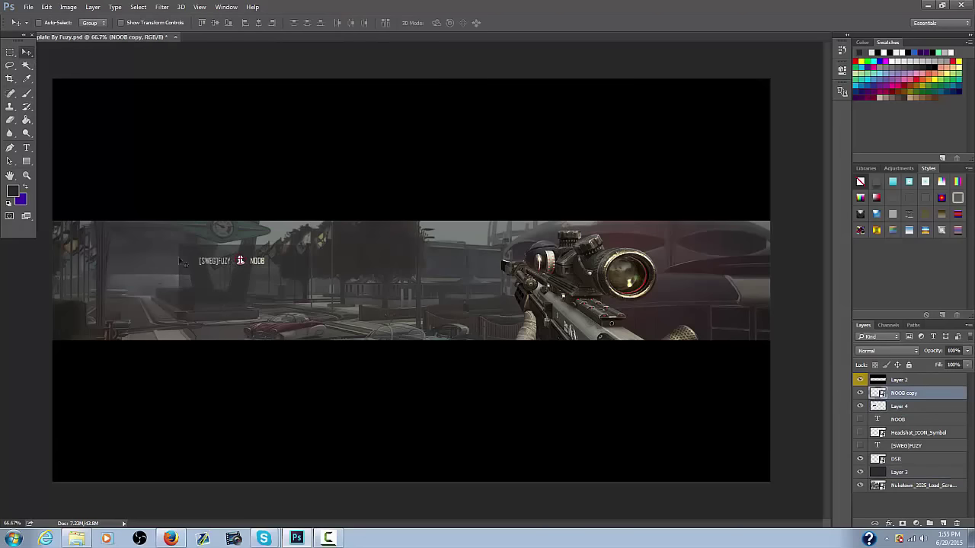
pyautogui.hotkey('ctrl', 'j')
pyautogui.hotkey('ctrl', 'j')
pyautogui.hotkey('ctrl', 'j')
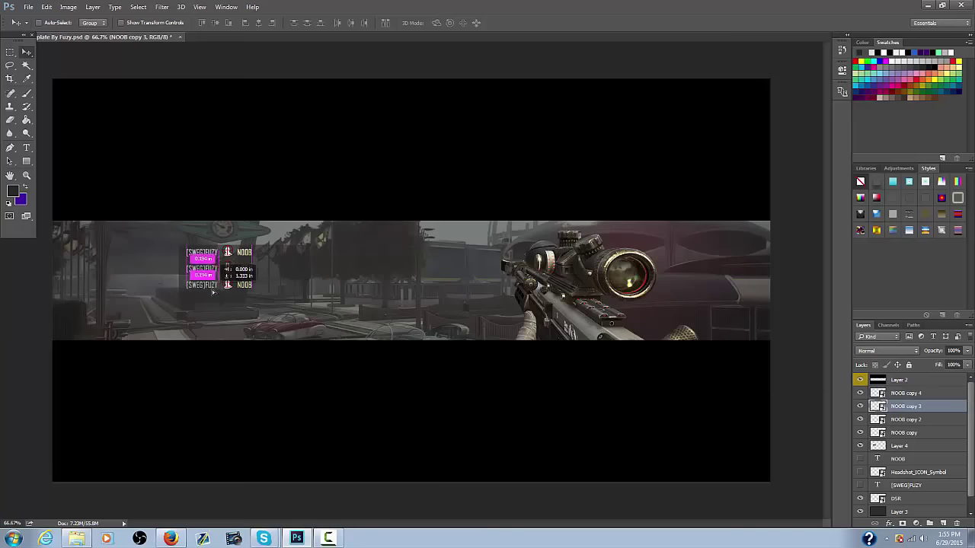
pyautogui.click(911, 392)
pyautogui.moveTo(203, 251); pyautogui.dragTo(204, 275)
pyautogui.moveTo(266, 274); pyautogui.dragTo(243, 303)
# Narrow the dark rectangle on Layer 4 to about 68% width so it fits behind the killfeed rows
pyautogui.click(902, 446)
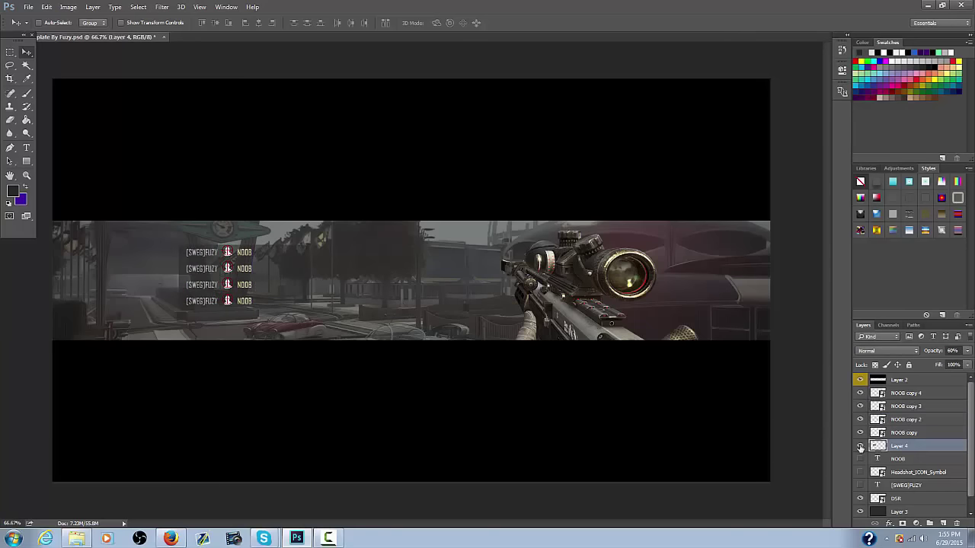
pyautogui.hotkey('ctrl', 't')
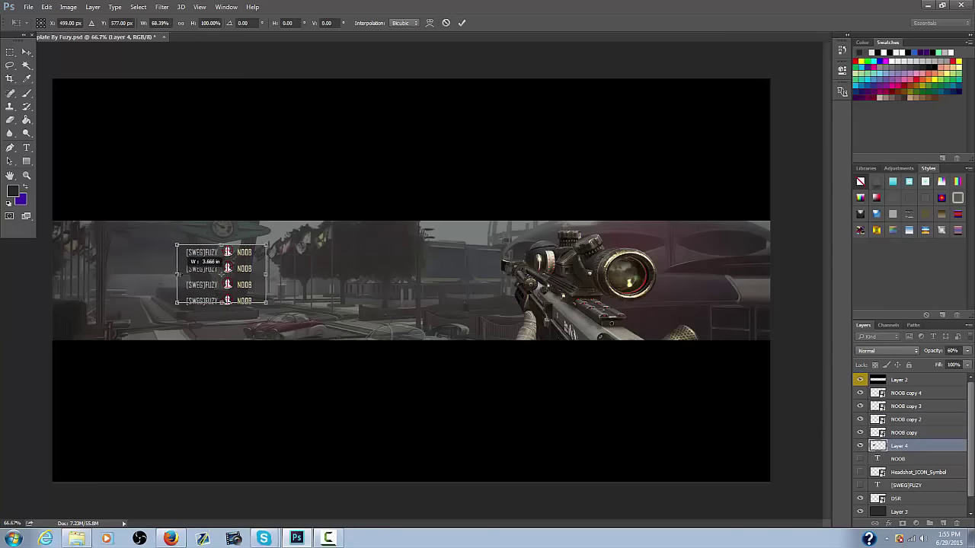
pyautogui.click(461, 23)
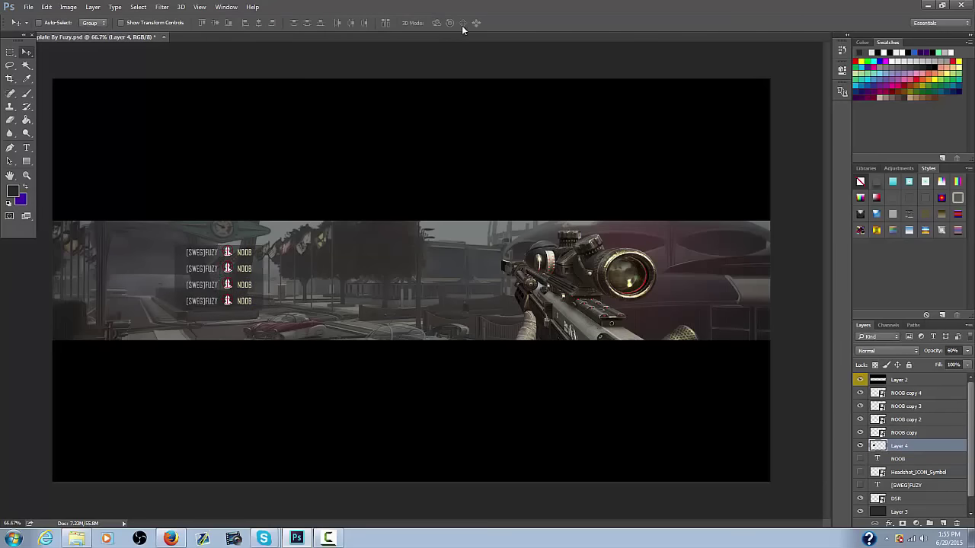
# Convert Layer 4 and the four killfeed layers into one smart object and move it closer to the rifle
pyautogui.keyDown('shift'); pyautogui.click(901, 395); pyautogui.keyUp('shift')
pyautogui.rightClick(225, 284)
pyautogui.click(9, 53)
pyautogui.rightClick(255, 269)
pyautogui.press('Escape')
pyautogui.press('v')
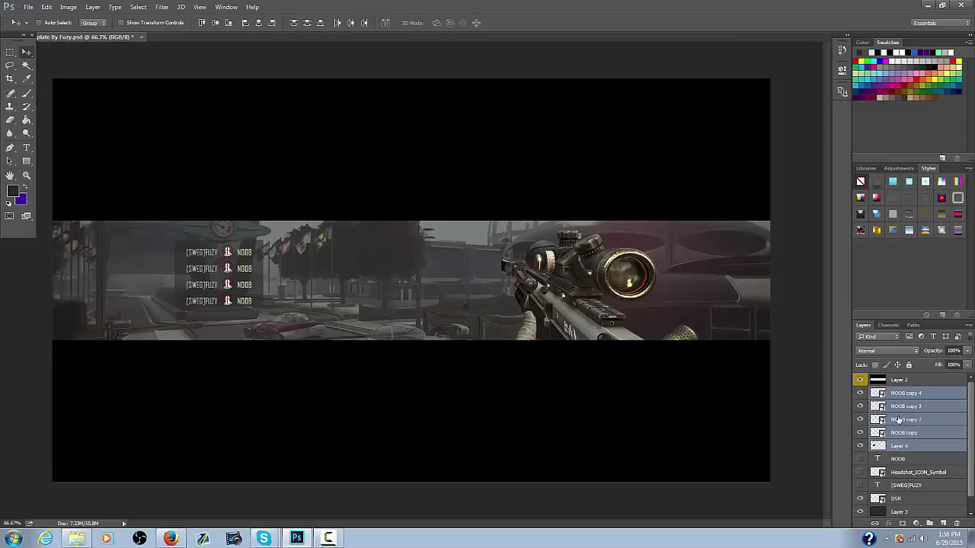
pyautogui.rightClick(892, 399)
pyautogui.click(793, 131)
pyautogui.moveTo(245, 260); pyautogui.dragTo(307, 268)
pyautogui.rightClick(306, 269)
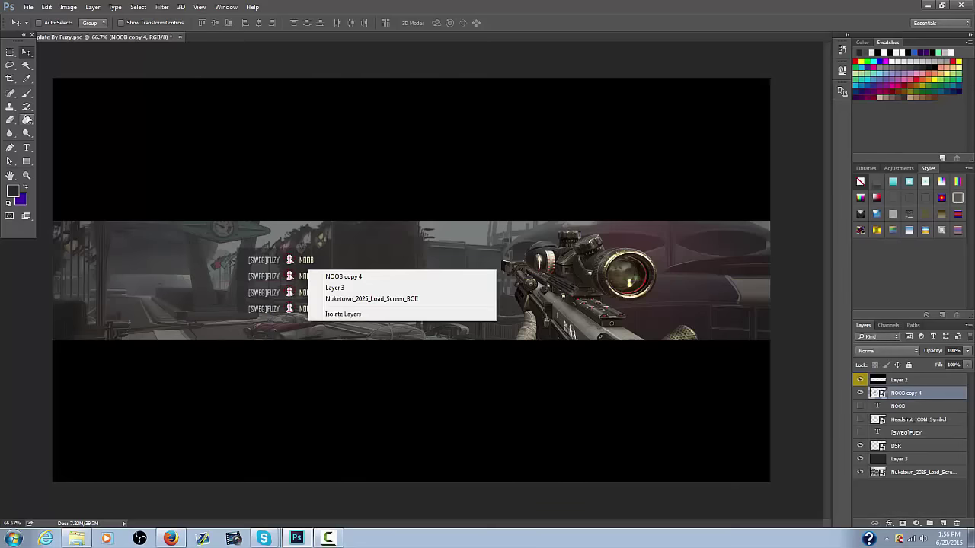
pyautogui.click(137, 7)
pyautogui.click(27, 66)
pyautogui.click(293, 304)
pyautogui.click(10, 53)
pyautogui.rightClick(294, 286)
pyautogui.rightClick(271, 277)
pyautogui.click(297, 283)
pyautogui.click(114, 7)
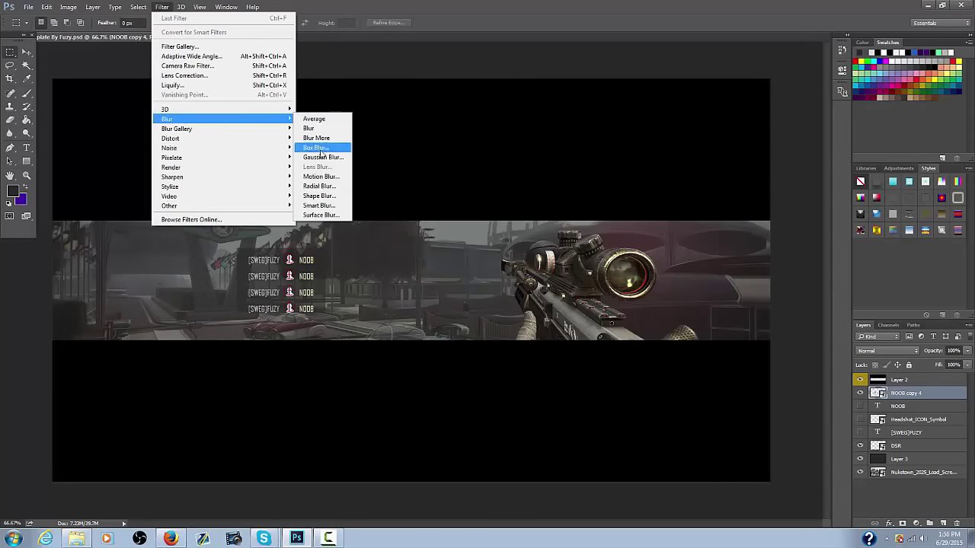
pyautogui.click(362, 193)
# Distort the killfeed smart object with Free Transform so its rows slant upward in perspective toward the rifle
pyautogui.hotkey('ctrl', 't')
pyautogui.moveTo(326, 248); pyautogui.dragTo(333, 248)
pyautogui.moveTo(323, 312); pyautogui.dragTo(320, 295)
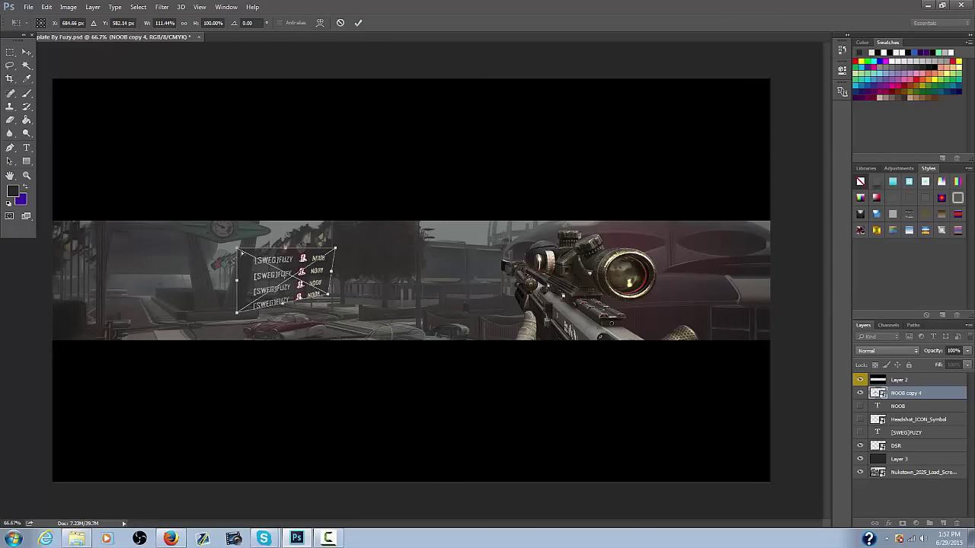
pyautogui.moveTo(332, 254); pyautogui.dragTo(292, 273)
pyautogui.click(357, 23)
# Add a new layer and start a text line between killfeed and rifle in Planet Kosmos Regular at 72 pt
pyautogui.click(28, 55)
pyautogui.click(943, 523)
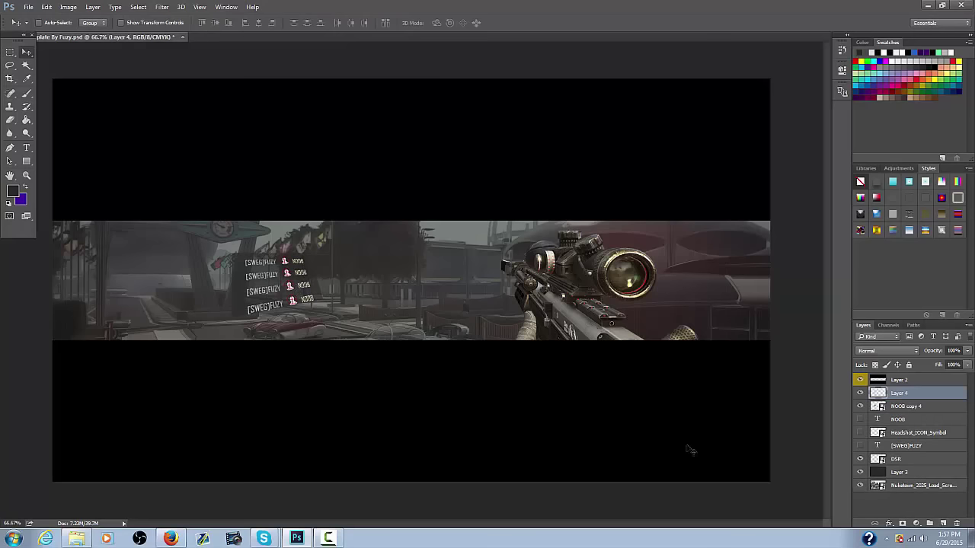
pyautogui.press('t')
pyautogui.click(352, 287)
pyautogui.click(228, 26)
pyautogui.click(217, 197)
pyautogui.click(114, 24)
pyautogui.write('pla')
pyautogui.click(131, 52)
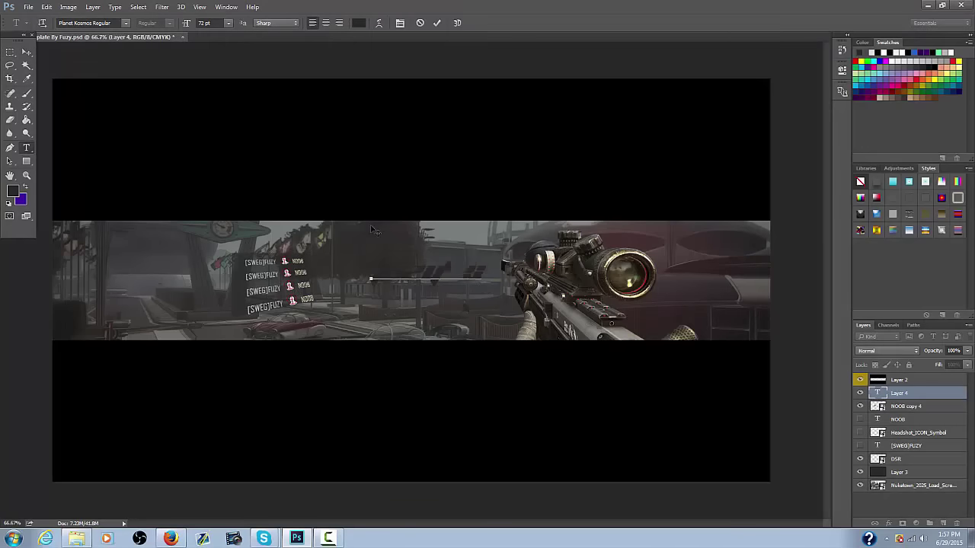
# Make the text fuzys white and position it between the killfeed and the rifle
pyautogui.hotkey('ctrl', 'a')
pyautogui.click(359, 24)
pyautogui.click(359, 140)
pyautogui.click(590, 133)
pyautogui.click(27, 52)
pyautogui.moveTo(436, 287)
pyautogui.mouseDown()
pyautogui.moveTo(408, 274)
pyautogui.moveTo(426, 278)
pyautogui.mouseUp()
# Add the text graphics as a separate layer and place it directly beneath fuzys
pyautogui.click(25, 147)
pyautogui.click(371, 307)
pyautogui.moveTo(418, 346); pyautogui.dragTo(378, 329)
pyautogui.click(25, 52)
pyautogui.moveTo(403, 285); pyautogui.dragTo(406, 286)
# Select the shape of the graphics lettering, expand the selection, and try to delete that area from the fuzys layer
pyautogui.click(855, 405)
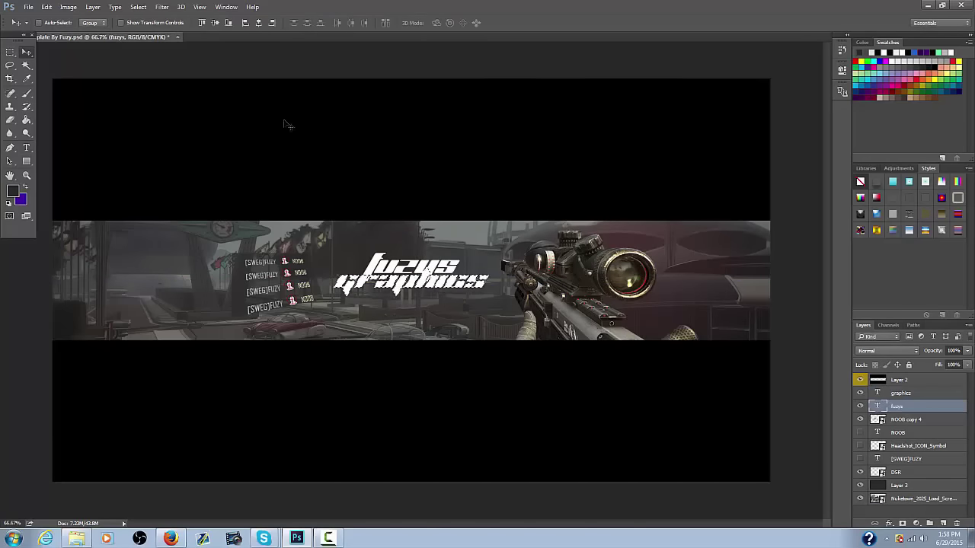
pyautogui.click(161, 7)
pyautogui.moveTo(139, 7)
pyautogui.moveTo(175, 138)
pyautogui.click(263, 157)
pyautogui.press('Return')
pyautogui.press('Delete')
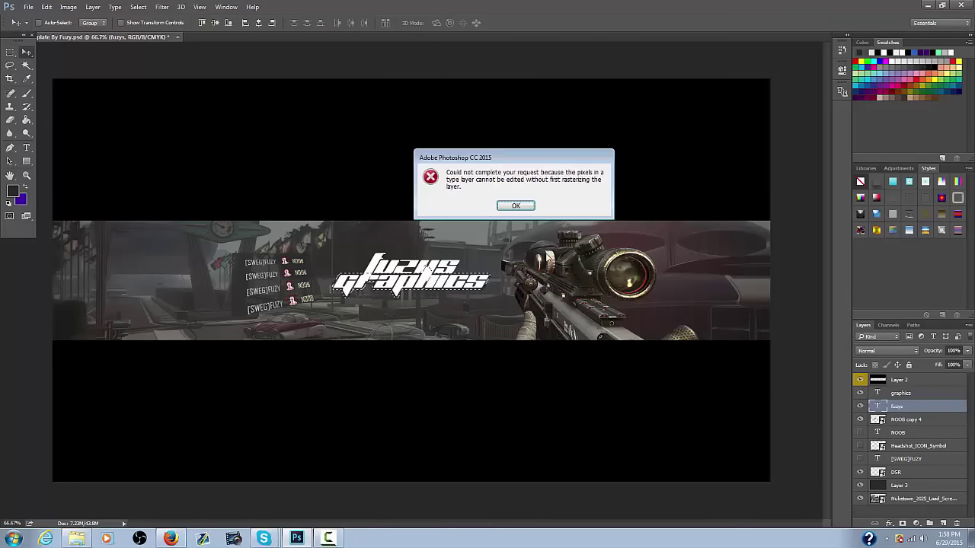
pyautogui.press('Return')
# Rasterize the fuzys layer, delete the part inside the selection, and deselect
pyautogui.click(10, 120)
pyautogui.click(504, 219)
pyautogui.press('Return')
pyautogui.press('Delete')
pyautogui.click(10, 53)
pyautogui.rightClick(446, 287)
pyautogui.click(466, 292)
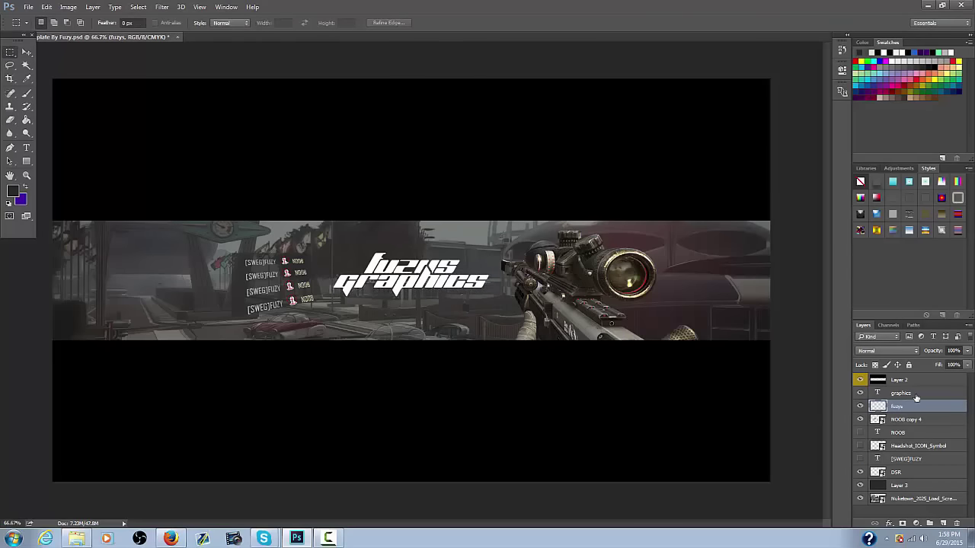
# Convert the fuzys and graphics layers into one smart object
pyautogui.doubleClick(916, 396)
pyautogui.click(678, 98)
pyautogui.keyDown('ctrl'); pyautogui.click(912, 406); pyautogui.keyUp('ctrl')
pyautogui.rightClick(912, 406)
pyautogui.click(810, 183)
# Select the shape of the combined lettering, make NOOB copy 4 the active layer, and expand the selection
pyautogui.click(27, 66)
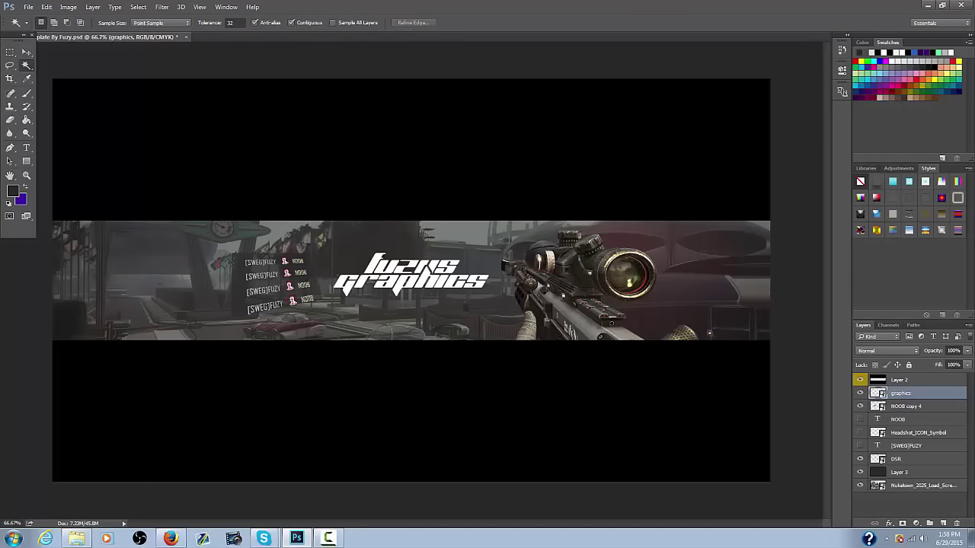
pyautogui.press('v')
pyautogui.doubleClick(892, 406)
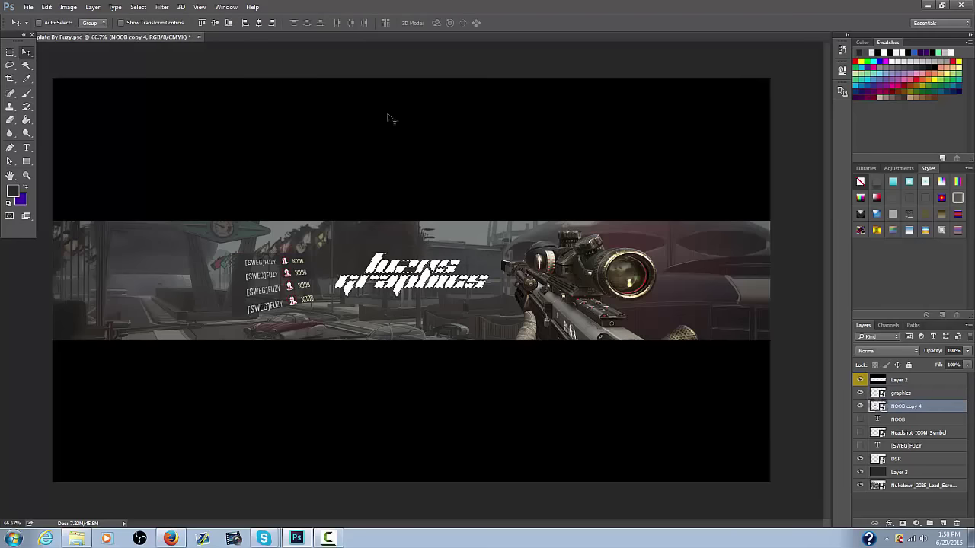
pyautogui.click(161, 9)
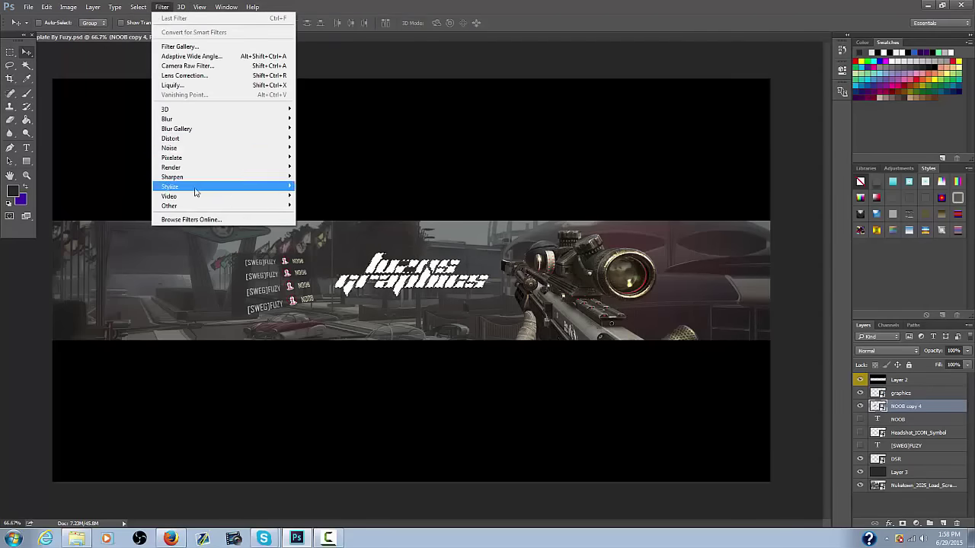
pyautogui.moveTo(148, 142)
pyautogui.click(257, 158)
pyautogui.click(535, 179)
# Set the foreground colour to a very dark navy blue
pyautogui.click(22, 202)
pyautogui.press('Escape')
pyautogui.click(13, 191)
pyautogui.moveTo(498, 173); pyautogui.dragTo(498, 183)
pyautogui.click(481, 221)
pyautogui.click(584, 133)
# Rasterize the NOOB copy 4 and graphics layers and fill the expanded selection with navy as an outline around the lettering
pyautogui.click(27, 120)
pyautogui.click(420, 267)
pyautogui.click(497, 207)
pyautogui.click(921, 395)
pyautogui.click(466, 278)
pyautogui.click(496, 206)
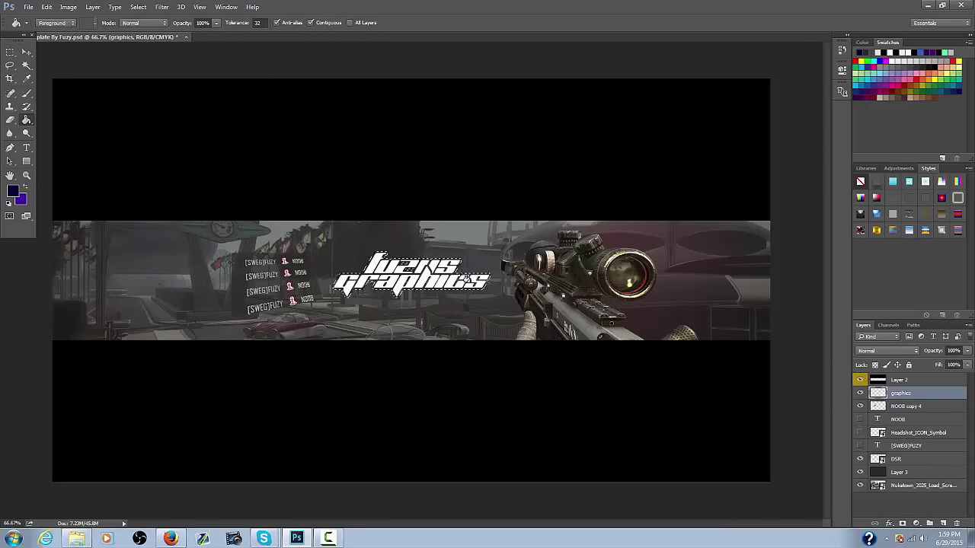
pyautogui.press('h')
# Open the blending options of the graphics layer and enable Bevel & Emboss and Drop Shadow
pyautogui.rightClick(906, 392)
pyautogui.click(837, 66)
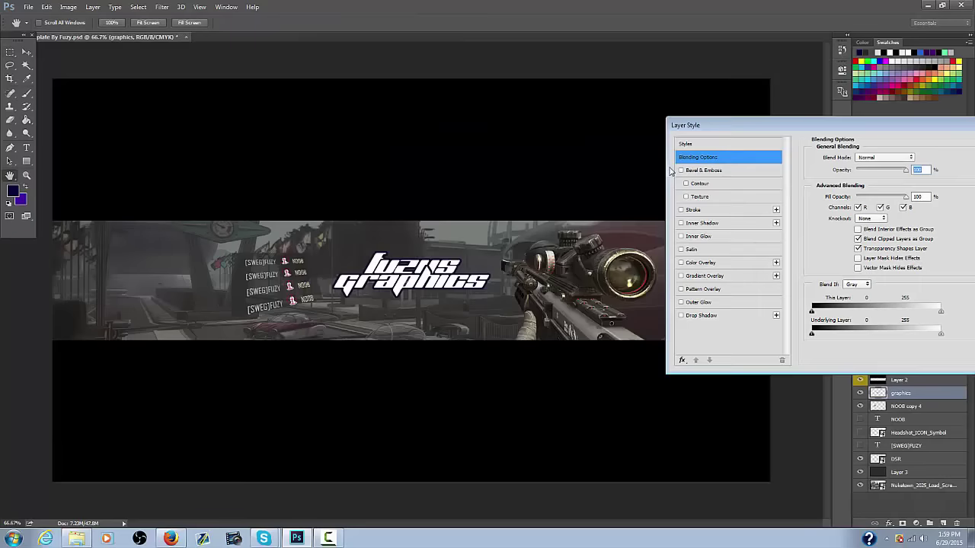
pyautogui.click(681, 170)
pyautogui.click(690, 314)
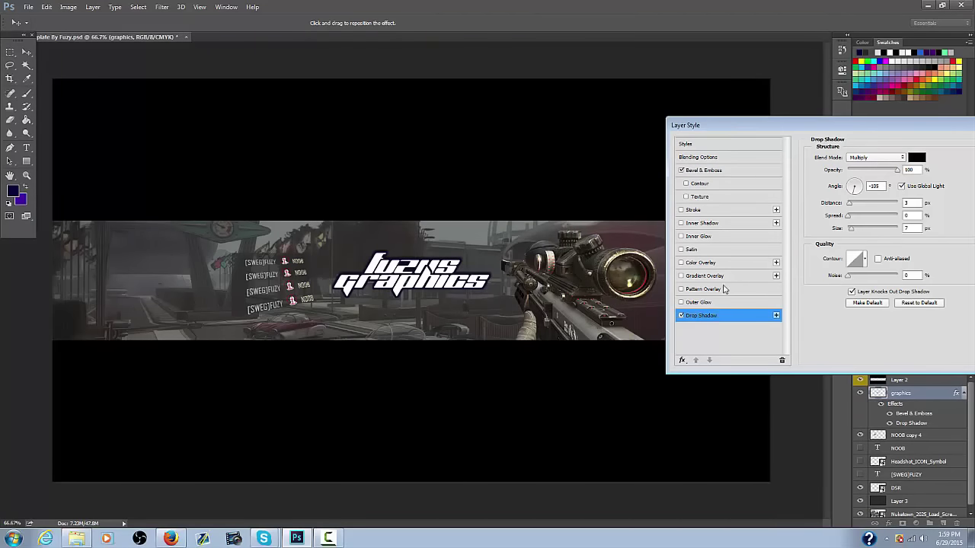
# Try an Outer Glow and a reduced-opacity Pattern Overlay on the graphics layer
pyautogui.click(698, 302)
pyautogui.click(680, 302)
pyautogui.click(681, 288)
pyautogui.click(702, 290)
pyautogui.moveTo(896, 169); pyautogui.dragTo(859, 174)
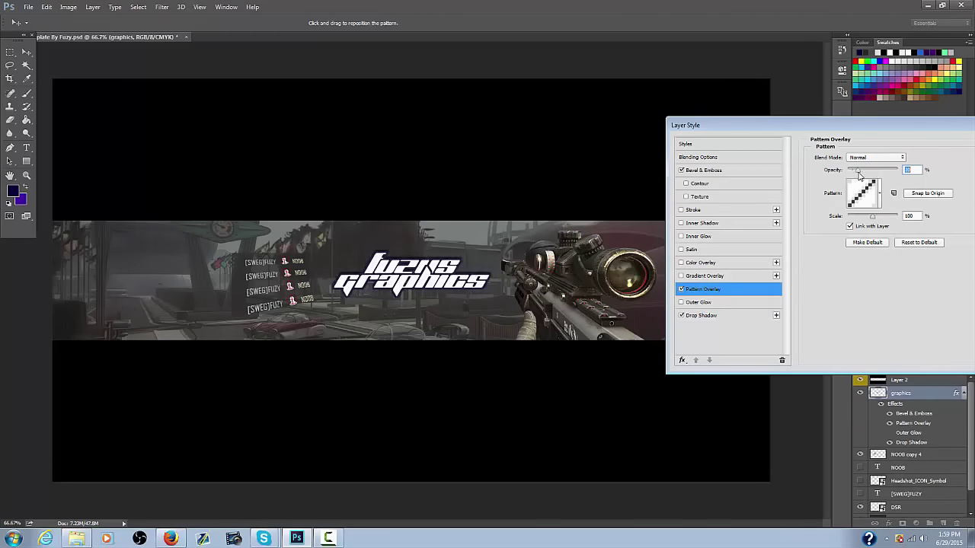
pyautogui.click(680, 289)
# Add Satin and Inner Shadow to the graphics layer, apply the layer style, and collapse the effects list
pyautogui.click(691, 249)
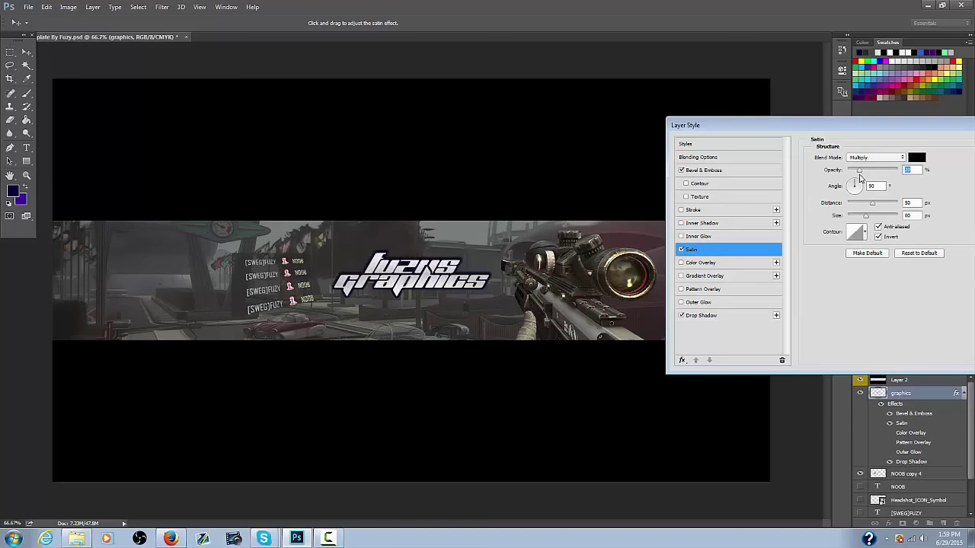
pyautogui.click(681, 236)
pyautogui.click(680, 236)
pyautogui.click(682, 224)
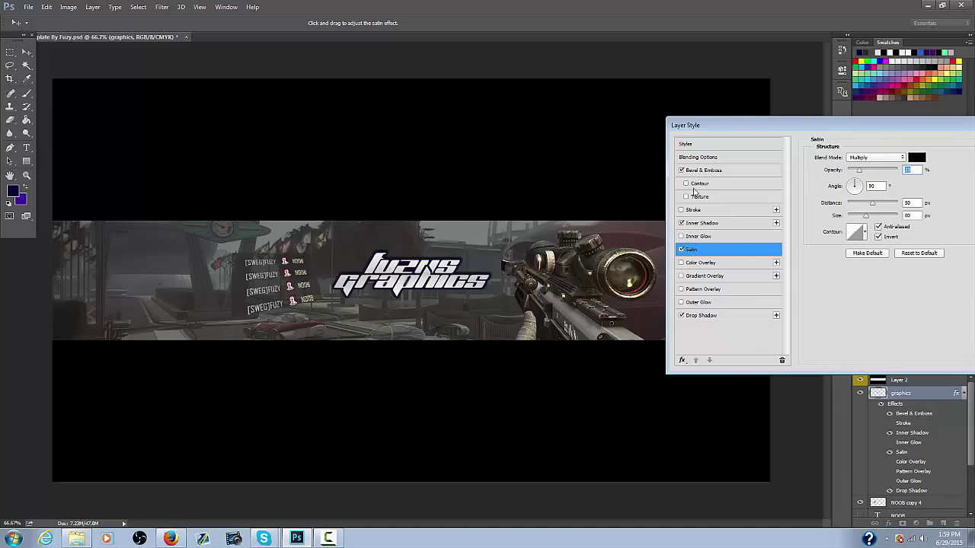
pyautogui.moveTo(832, 126); pyautogui.dragTo(613, 126)
pyautogui.click(809, 145)
pyautogui.click(965, 393)
# Search the computer for m7m and open Monk7Mad Ultimate Graphics Pack.psd in Photoshop
pyautogui.click(13, 538)
pyautogui.write('m7m')
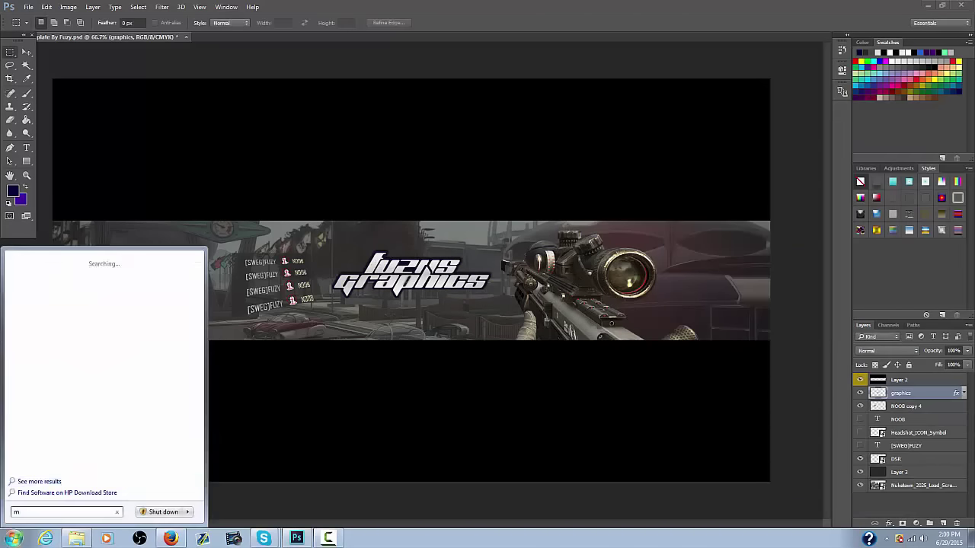
pyautogui.click(74, 278)
pyautogui.doubleClick(267, 162)
pyautogui.doubleClick(285, 171)
pyautogui.doubleClick(285, 172)
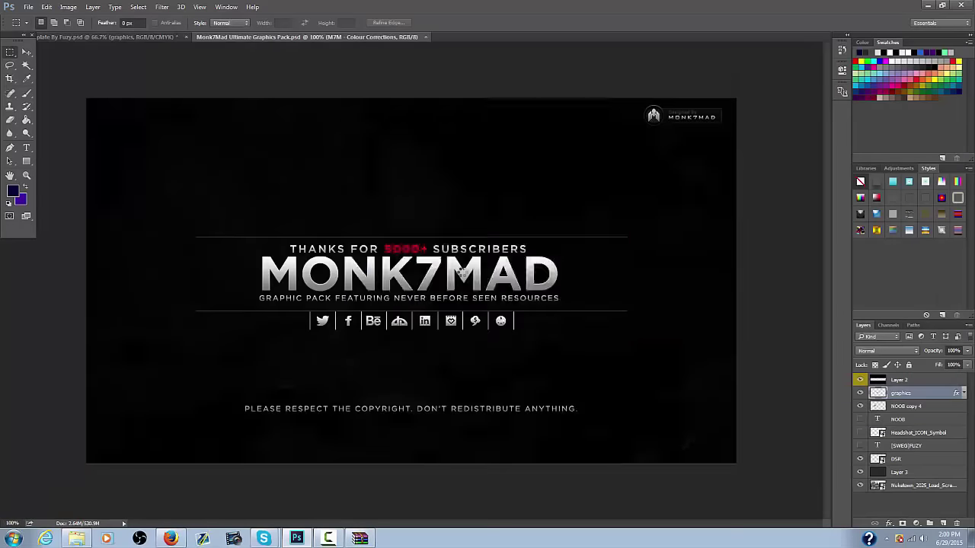
# Show the M7M - Custom Made Textures group and hide its Rules layer
pyautogui.scroll(-3, 874, 486)
pyautogui.scroll(5, 874, 486)
pyautogui.click(860, 413)
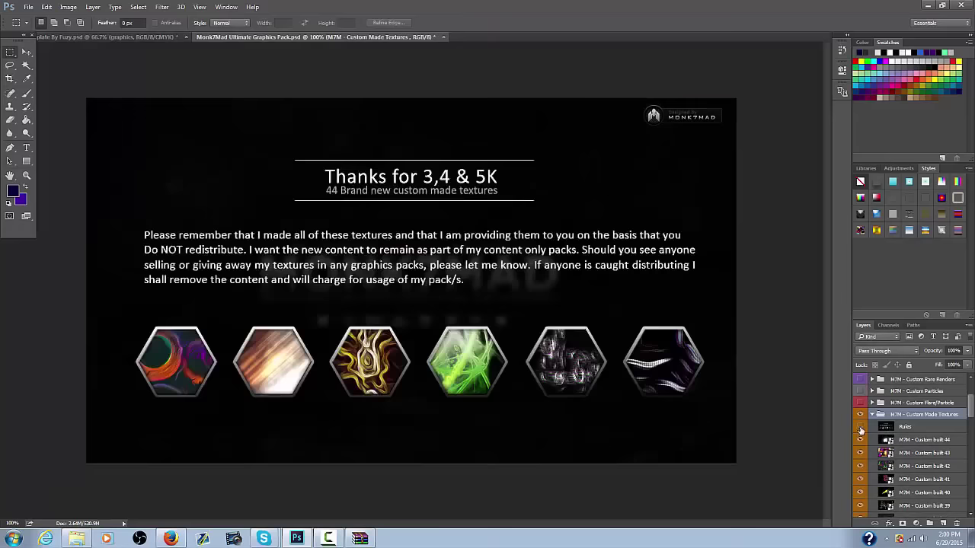
pyautogui.click(859, 427)
# Hide the textures from M7M - Custom built 44 down to M7M - Custom built 24
pyautogui.scroll(-3, 860, 470)
pyautogui.moveTo(860, 440); pyautogui.dragTo(858, 496)
pyautogui.scroll(-4, 860, 449)
pyautogui.click(860, 451)
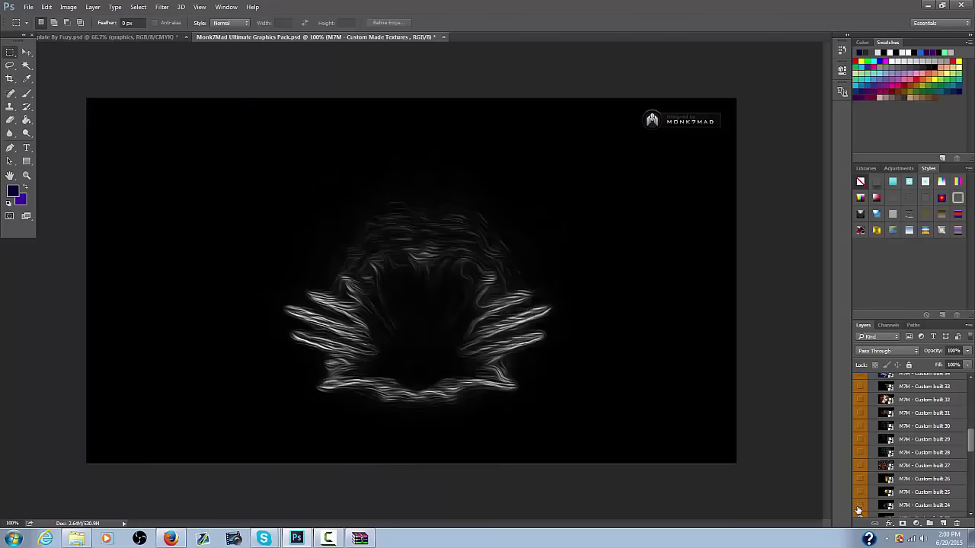
pyautogui.click(859, 506)
pyautogui.scroll(-1, 860, 510)
# Copy the M7M - Custom built 23 layer into the banner document, dock the graphics pack window, and return to the banner
pyautogui.moveTo(277, 38); pyautogui.dragTo(236, 90)
pyautogui.moveTo(923, 484); pyautogui.dragTo(650, 485)
pyautogui.moveTo(898, 489); pyautogui.dragTo(769, 488)
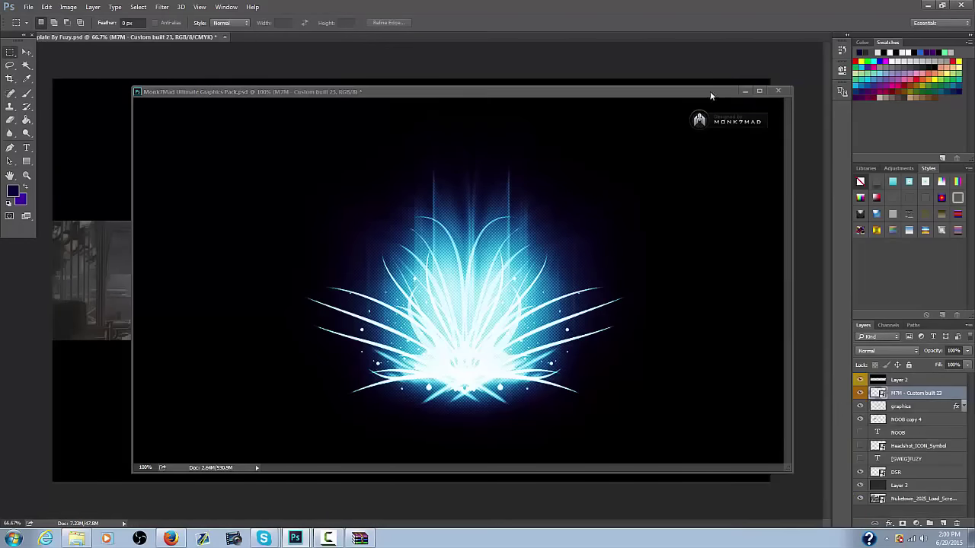
pyautogui.moveTo(709, 91); pyautogui.dragTo(685, 38)
pyautogui.click(118, 36)
pyautogui.press('v')
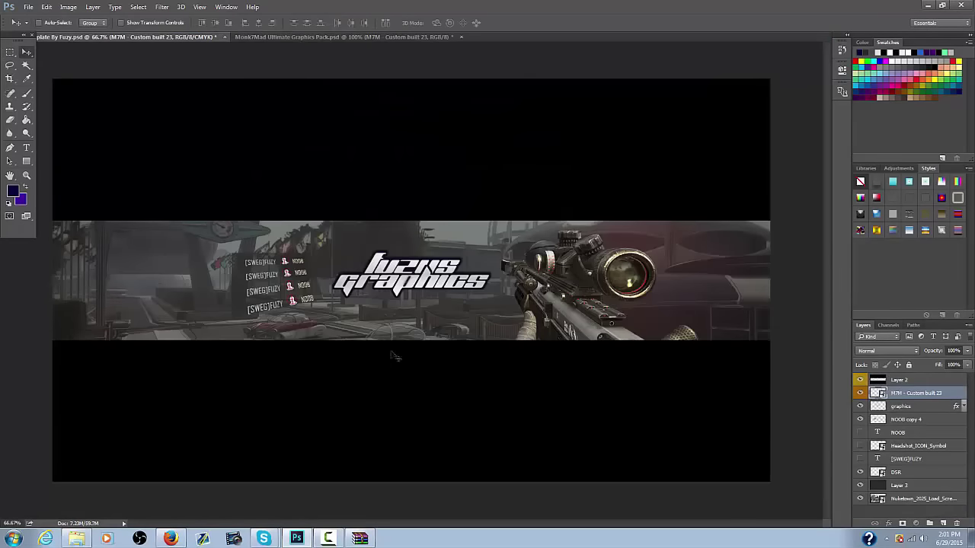
# Center the M7M - Custom built 23 texture over the title and scale it to about 73% width and 60% height
pyautogui.moveTo(393, 351); pyautogui.dragTo(345, 198)
pyautogui.hotkey('ctrl', 't')
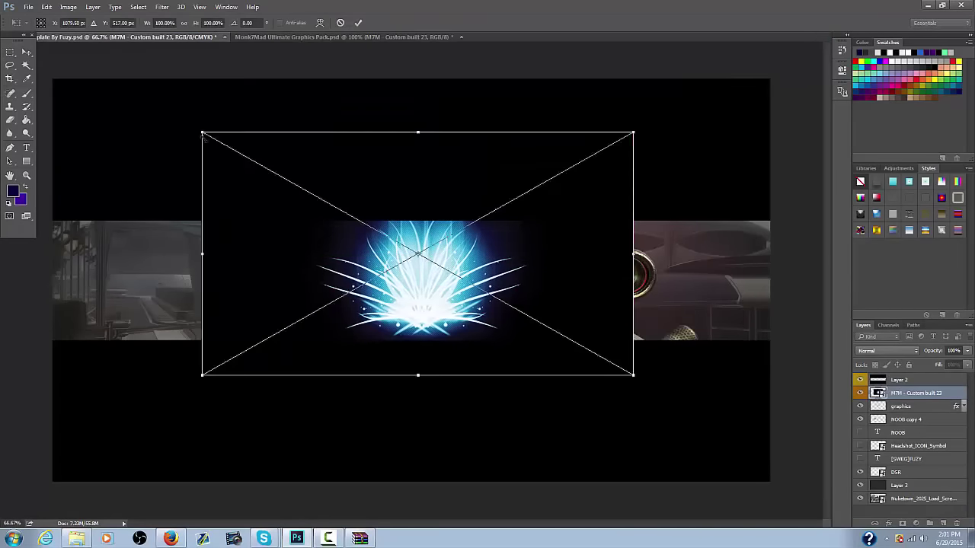
pyautogui.moveTo(202, 130); pyautogui.dragTo(226, 219)
pyautogui.moveTo(632, 374); pyautogui.dragTo(615, 340)
pyautogui.moveTo(614, 278); pyautogui.dragTo(512, 276)
pyautogui.moveTo(512, 220); pyautogui.dragTo(540, 196)
pyautogui.moveTo(502, 243); pyautogui.dragTo(548, 242)
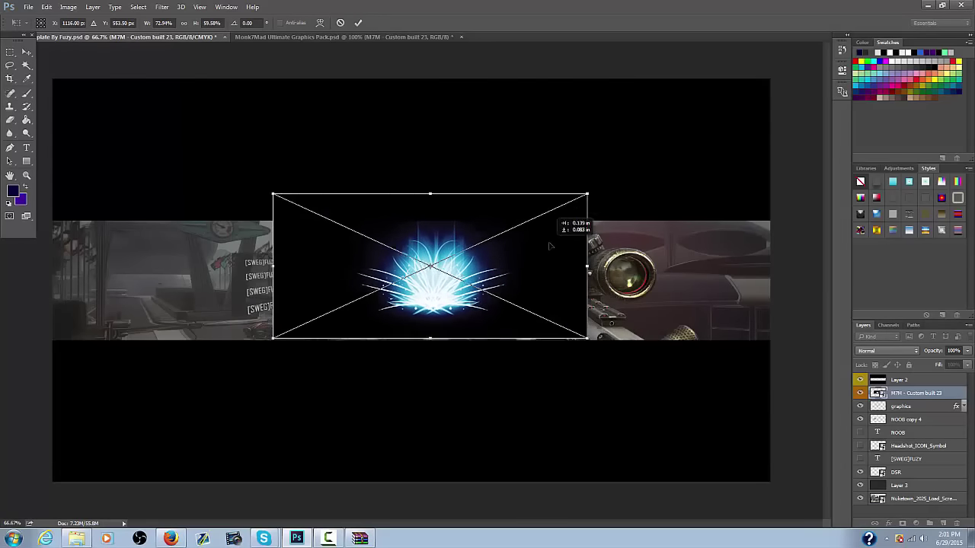
pyautogui.press('Return')
# Rasterize the M7M - Custom built 23 texture and delete its black background around the blue burst
pyautogui.click(26, 66)
pyautogui.click(324, 220)
pyautogui.press('Delete')
pyautogui.click(512, 200)
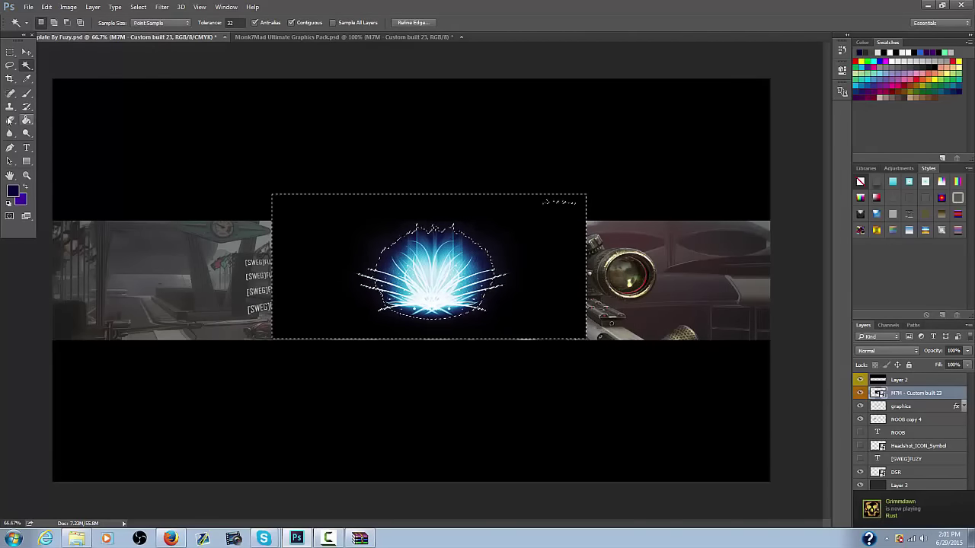
pyautogui.click(10, 120)
pyautogui.click(426, 244)
pyautogui.click(500, 207)
pyautogui.press('Delete')
pyautogui.click(10, 52)
pyautogui.rightClick(360, 237)
pyautogui.click(389, 245)
# Move the M7M - Custom built 23 layer below the DSR layer and lower its opacity
pyautogui.moveTo(918, 393); pyautogui.dragTo(916, 479)
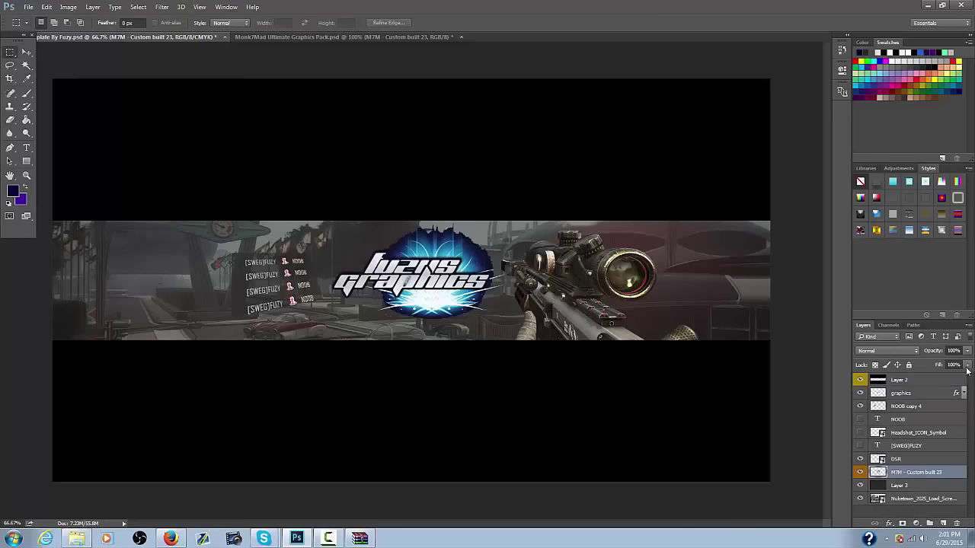
pyautogui.moveTo(967, 350); pyautogui.dragTo(928, 364)
# Copy the M7M - Custom built 21 texture from the graphics pack into the banner document and return to the banner
pyautogui.click(337, 37)
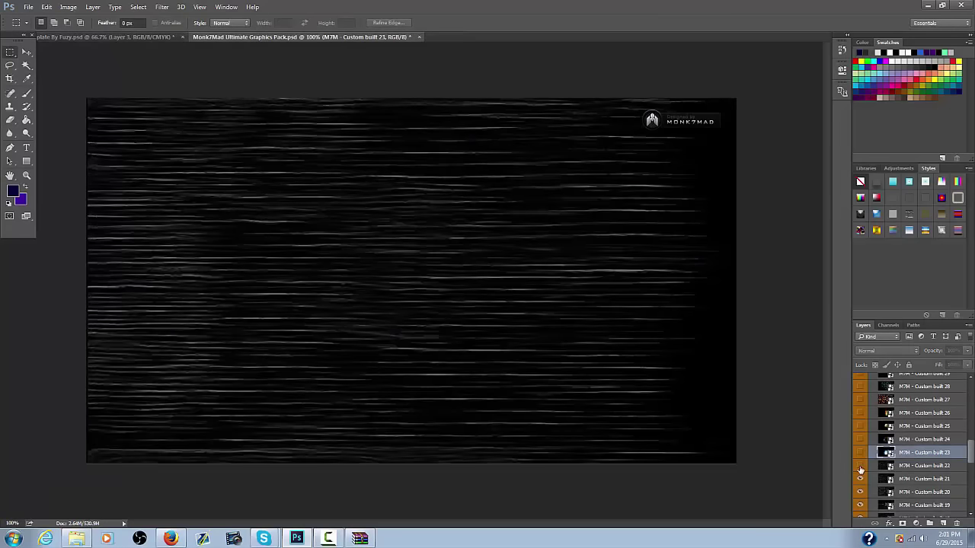
pyautogui.moveTo(337, 37); pyautogui.dragTo(297, 105)
pyautogui.moveTo(923, 479); pyautogui.dragTo(664, 504)
pyautogui.moveTo(293, 106); pyautogui.dragTo(284, 45)
pyautogui.click(145, 37)
# Position the M7M - Custom built 21 line texture over the left part of the banner
pyautogui.click(26, 53)
pyautogui.moveTo(335, 290); pyautogui.dragTo(137, 118)
pyautogui.moveTo(388, 282); pyautogui.dragTo(231, 301)
# Duplicate the line texture and place the copy over the banner's right part, rotated about 180 degrees
pyautogui.hotkey('ctrl', 'j')
pyautogui.moveTo(404, 256); pyautogui.dragTo(784, 245)
pyautogui.moveTo(725, 280)
pyautogui.mouseDown()
pyautogui.moveTo(597, 275)
pyautogui.moveTo(459, 294)
pyautogui.moveTo(796, 262)
pyautogui.moveTo(708, 221)
pyautogui.mouseUp()
pyautogui.hotkey('ctrl', 't')
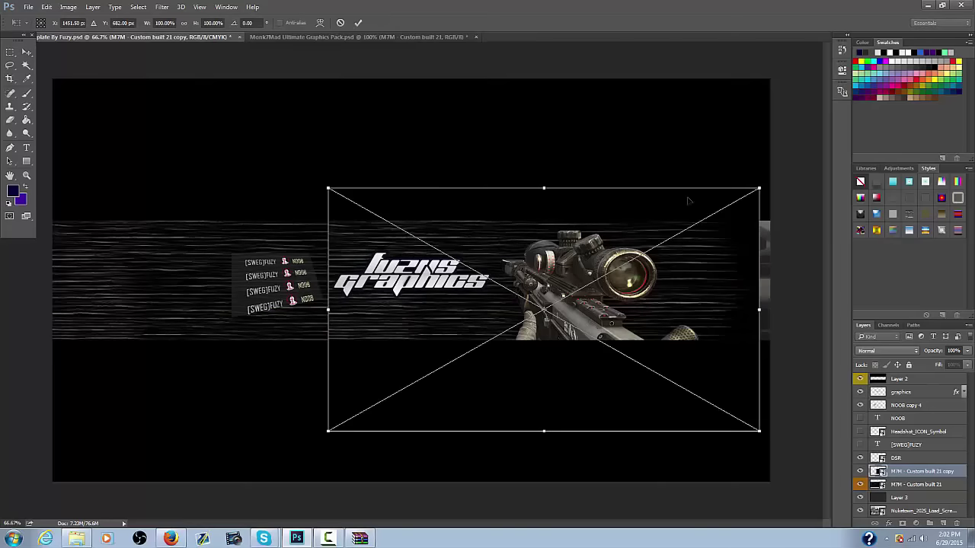
pyautogui.moveTo(765, 181)
pyautogui.mouseDown()
pyautogui.moveTo(174, 320)
pyautogui.moveTo(358, 370)
pyautogui.moveTo(364, 437)
pyautogui.mouseUp()
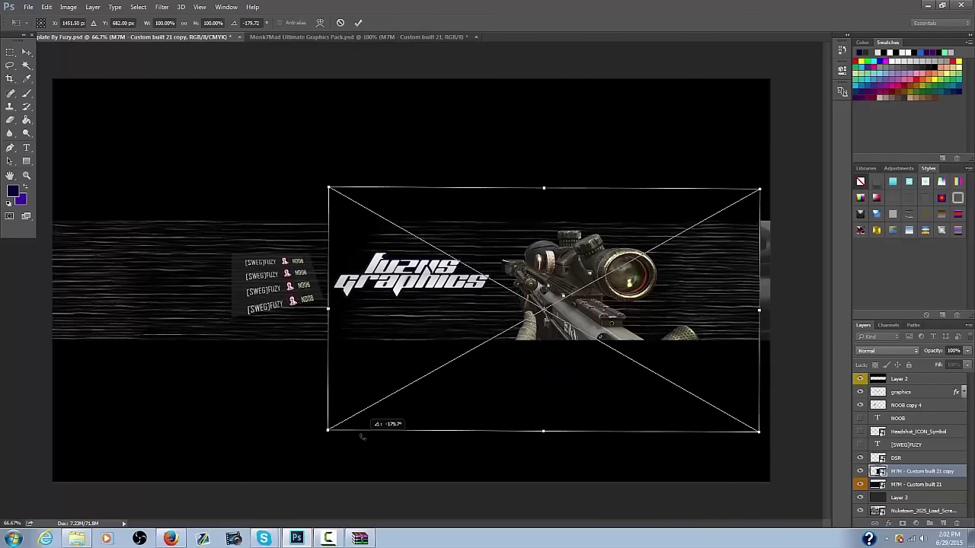
pyautogui.press('Return')
# Move M7M - Custom built 21 above its copy and set both texture layers to 16% opacity
pyautogui.moveTo(881, 488); pyautogui.dragTo(875, 466)
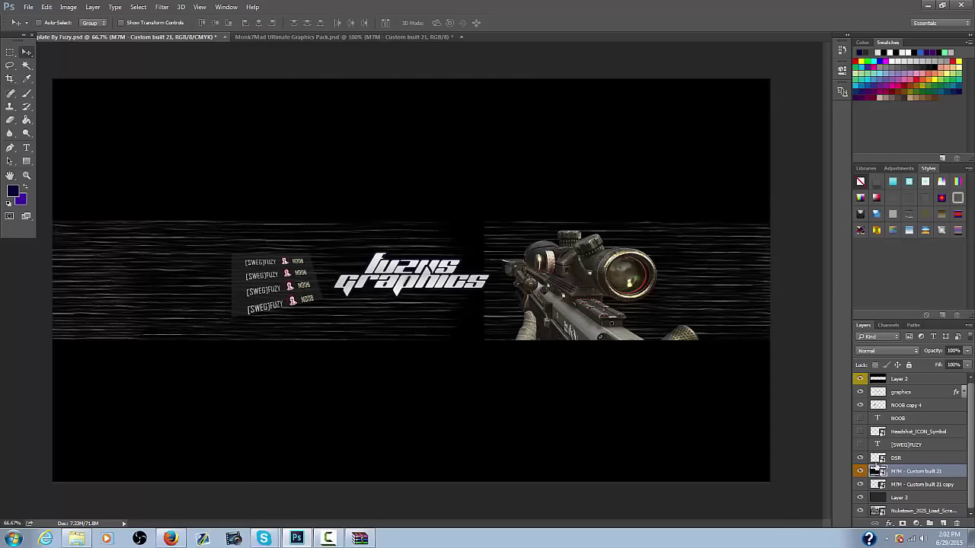
pyautogui.click(919, 490)
pyautogui.keyDown('ctrl'); pyautogui.click(910, 471); pyautogui.keyUp('ctrl')
pyautogui.click(967, 351)
pyautogui.moveTo(967, 363); pyautogui.dragTo(924, 364)
# Rasterize M7M - Custom built 21 and its copy individually so the Eraser can be used on them
pyautogui.click(10, 120)
pyautogui.click(320, 149)
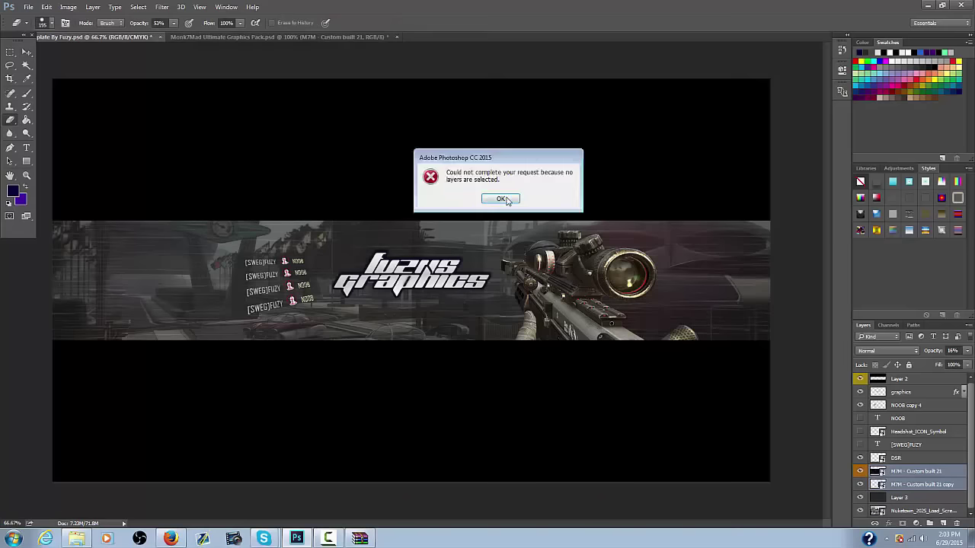
pyautogui.click(503, 199)
pyautogui.click(903, 484)
pyautogui.click(519, 296)
pyautogui.click(503, 206)
pyautogui.click(906, 471)
pyautogui.click(520, 299)
pyautogui.click(502, 206)
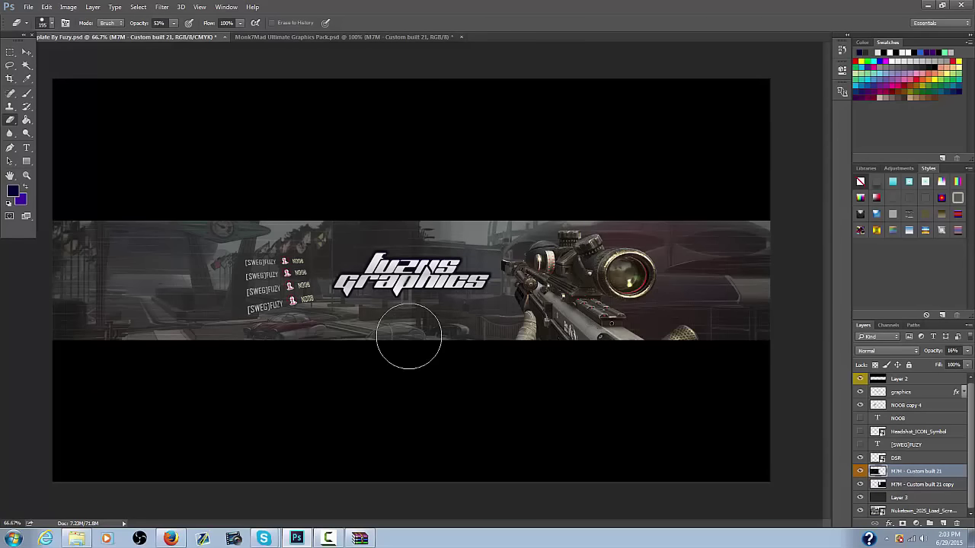
# Select both line texture layers and shift them together to the right
pyautogui.keyDown('ctrl'); pyautogui.click(909, 487); pyautogui.keyUp('ctrl')
pyautogui.click(26, 52)
pyautogui.moveTo(145, 243); pyautogui.dragTo(186, 244)
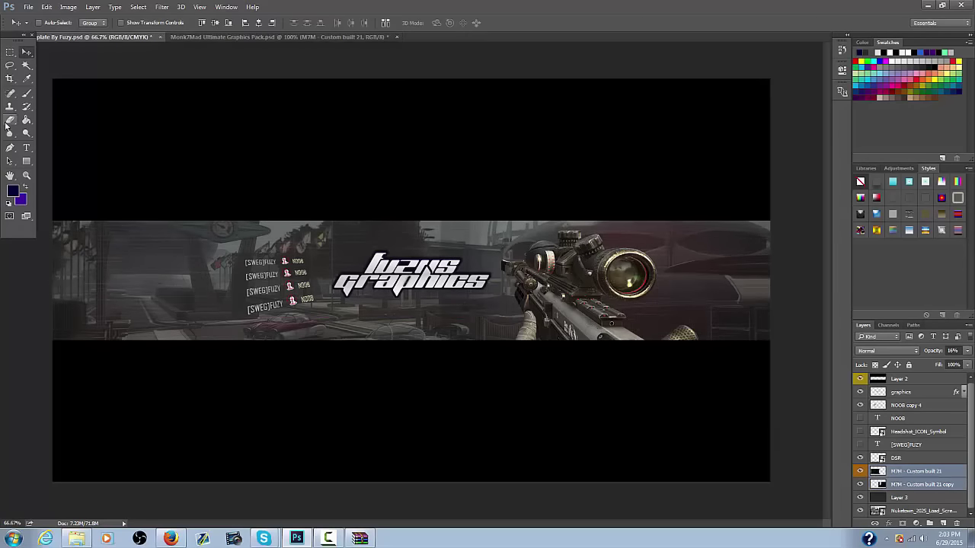
# Erase the hard vertical edge of the M7M - Custom built 21 copy layer near the title
pyautogui.click(9, 120)
pyautogui.click(904, 471)
pyautogui.click(927, 486)
pyautogui.moveTo(457, 226); pyautogui.dragTo(465, 344)
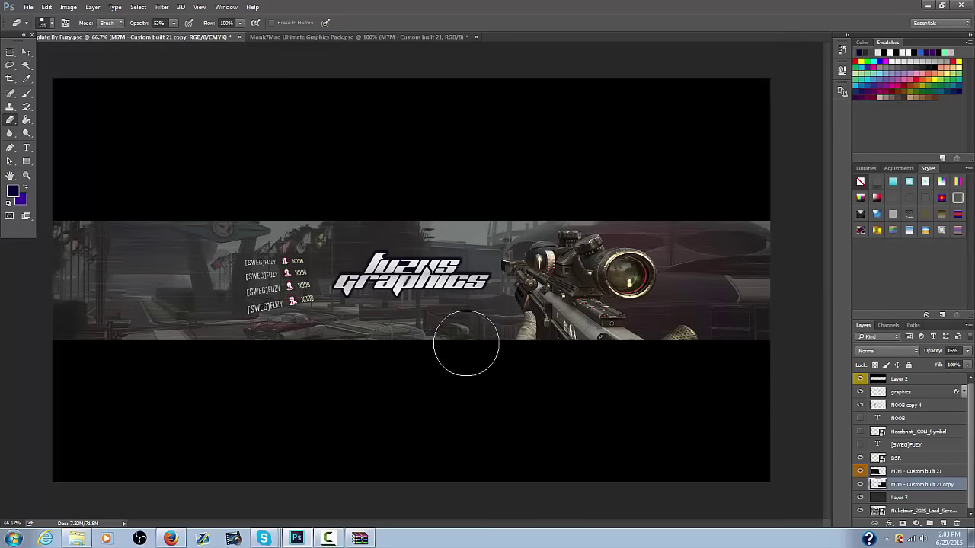
# Select both line texture layers again and shift them together to the left
pyautogui.doubleClick(936, 475)
pyautogui.click(816, 158)
pyautogui.keyDown('ctrl'); pyautogui.click(918, 485); pyautogui.keyUp('ctrl')
pyautogui.press('v')
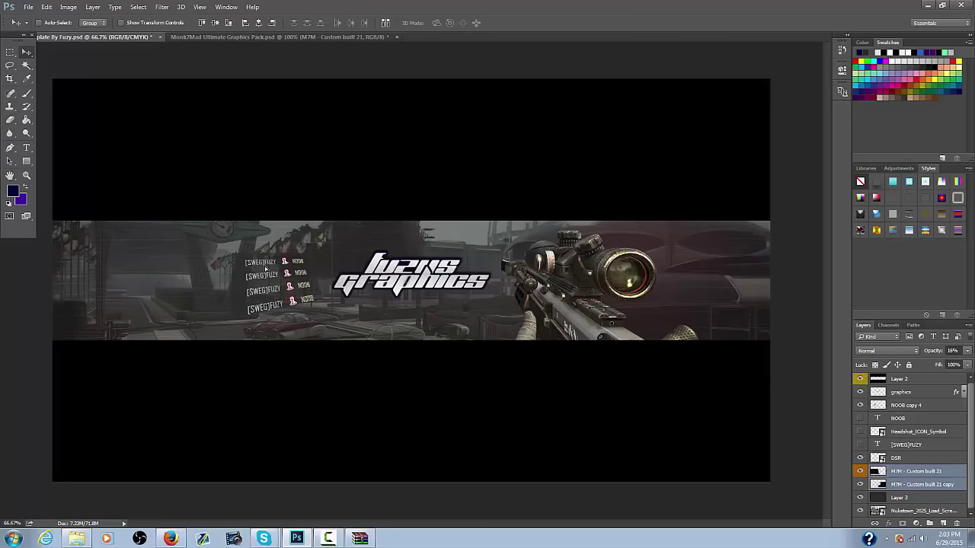
pyautogui.moveTo(689, 306); pyautogui.dragTo(630, 307)
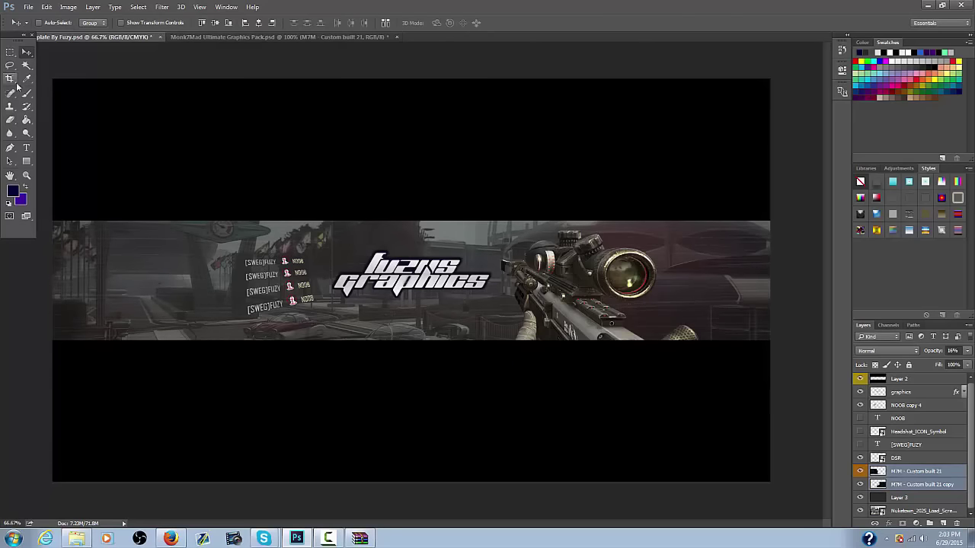
# Soften the seam between the two line textures by erasing M7M - Custom built 21 around the title
pyautogui.click(9, 119)
pyautogui.click(396, 226)
pyautogui.click(513, 200)
pyautogui.click(919, 485)
pyautogui.click(911, 474)
pyautogui.moveTo(417, 232); pyautogui.dragTo(384, 320)
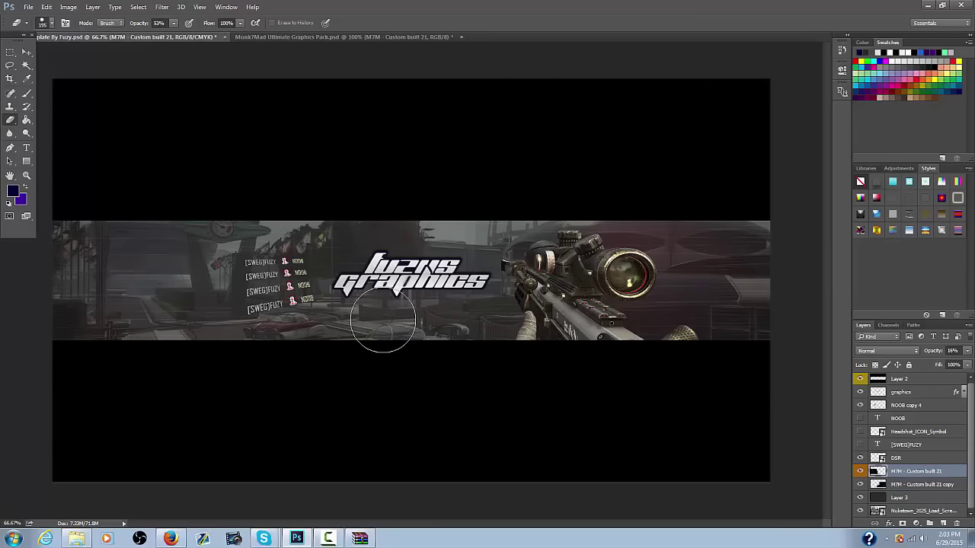
pyautogui.click(936, 484)
# Show the M7M - Custom Flare/Particle group in the graphics pack and hide its flares above Flare16
pyautogui.click(327, 36)
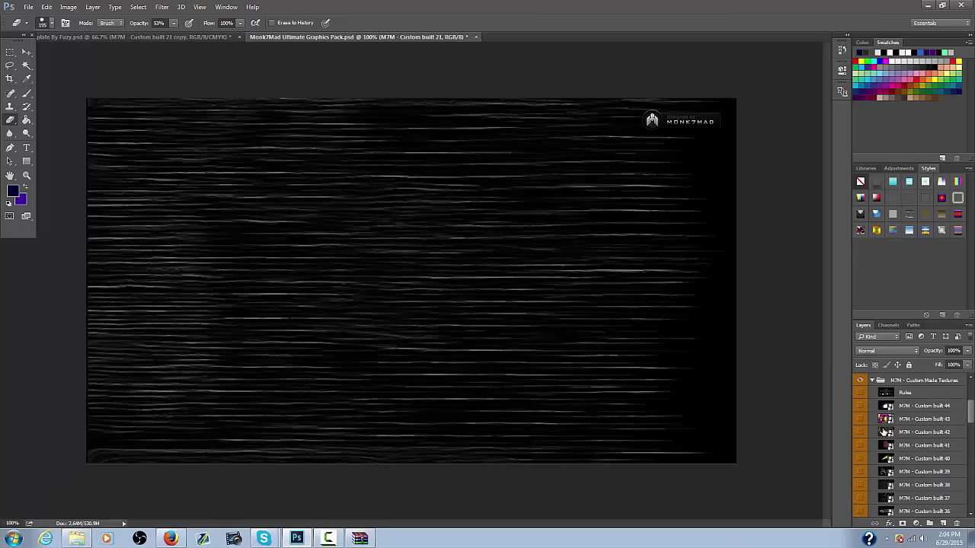
pyautogui.scroll(3, 876, 432)
pyautogui.click(872, 484)
pyautogui.click(872, 483)
pyautogui.click(871, 484)
pyautogui.click(872, 473)
pyautogui.scroll(-1, 868, 472)
pyautogui.click(860, 450)
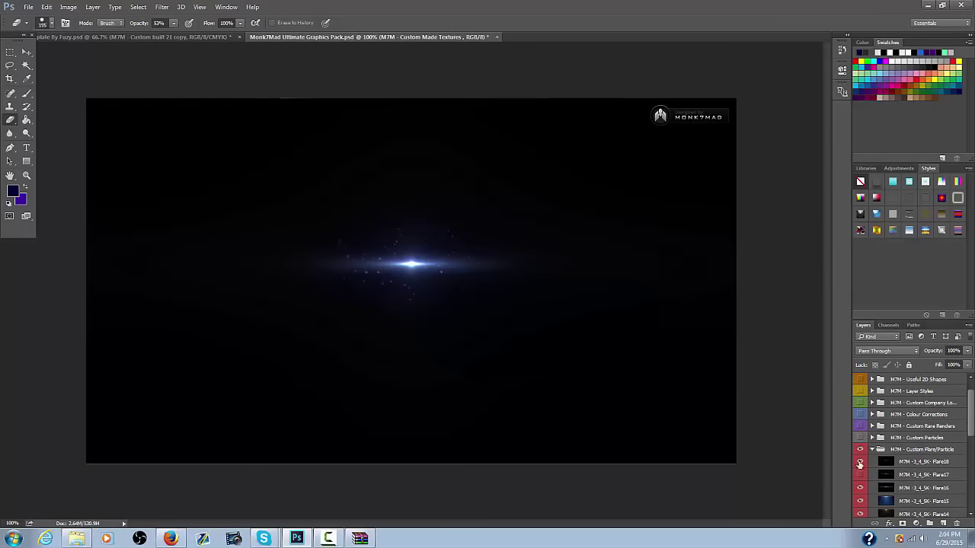
pyautogui.click(859, 462)
pyautogui.click(859, 488)
pyautogui.click(859, 488)
# Copy the M7M -3_4_5K- Flare16 layer into the banner document and dock the graphics pack window again
pyautogui.moveTo(294, 37); pyautogui.dragTo(267, 92)
pyautogui.click(917, 500)
pyautogui.moveTo(917, 489); pyautogui.dragTo(691, 487)
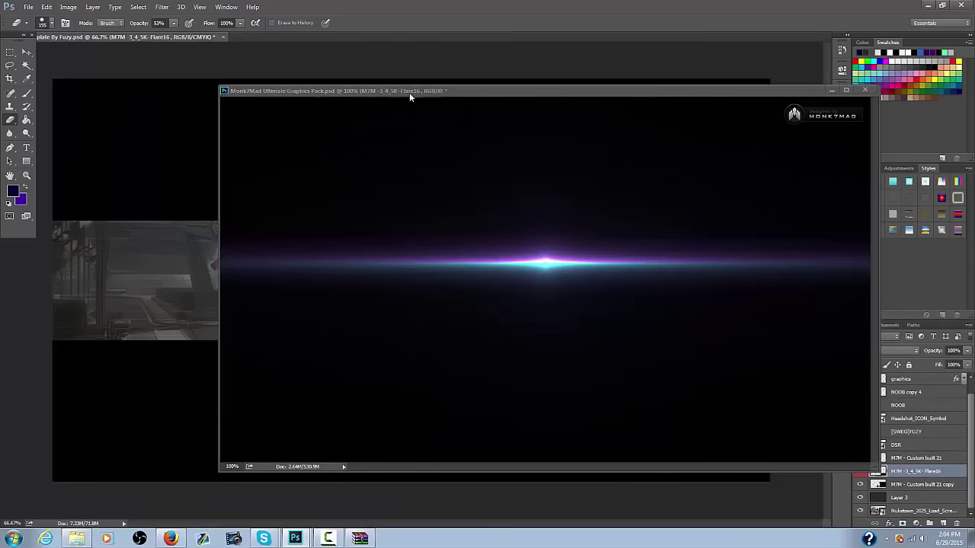
pyautogui.moveTo(409, 92); pyautogui.dragTo(244, 38)
# Set the Flare16 layer's opacity to 23% and erase its hard side edges
pyautogui.press('v')
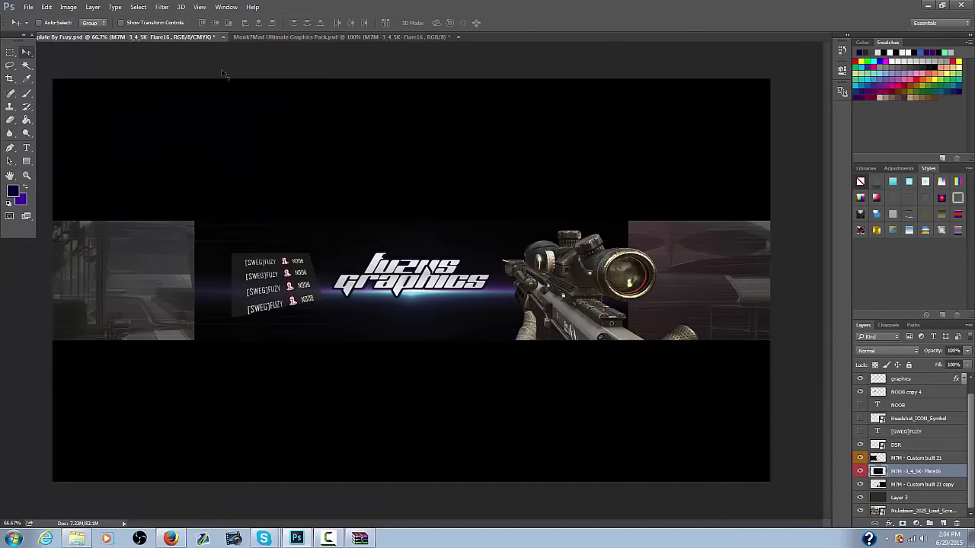
pyautogui.click(967, 351)
pyautogui.moveTo(963, 365); pyautogui.dragTo(932, 365)
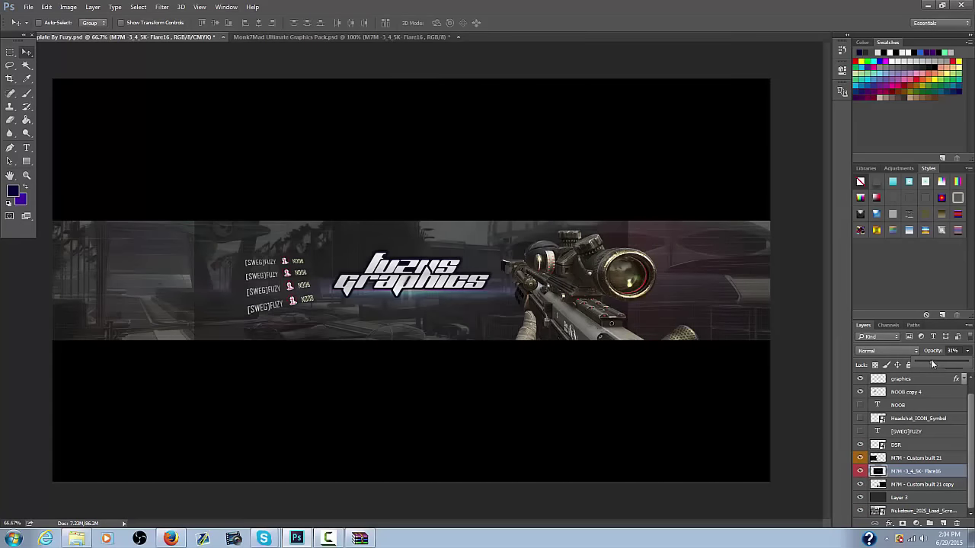
pyautogui.click(12, 120)
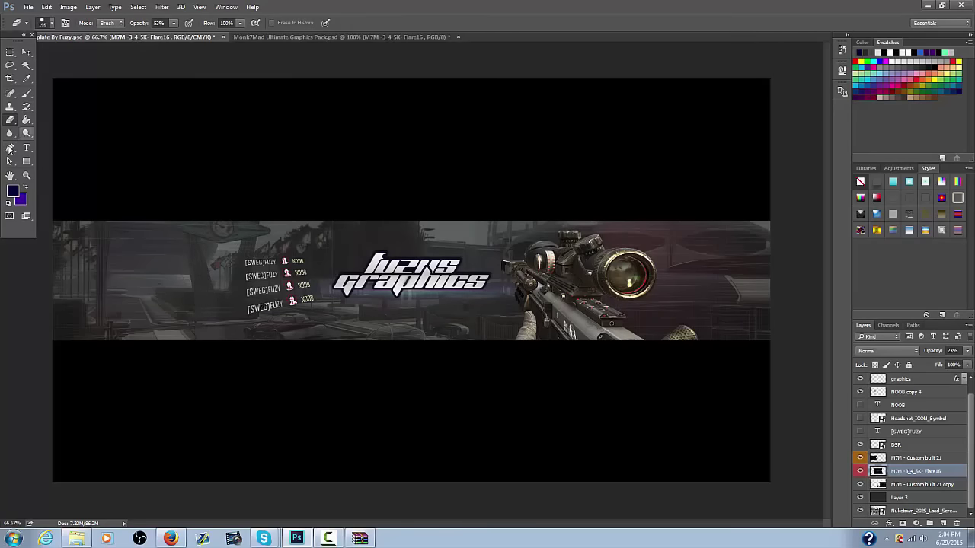
# Draw a slanted corner bracket path with the Pen tool around the upper-left corner of the title
pyautogui.click(27, 177)
pyautogui.click(431, 257)
pyautogui.click(431, 257)
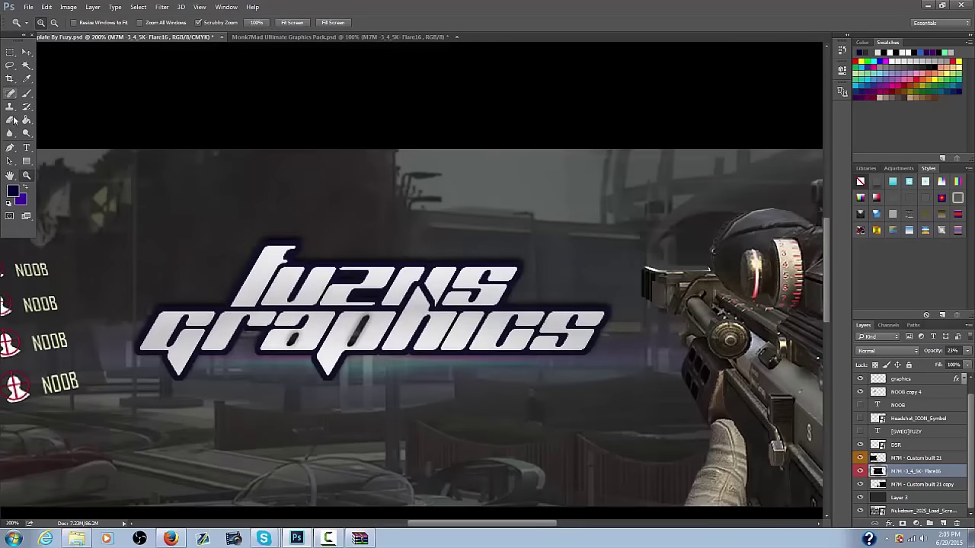
pyautogui.press('p')
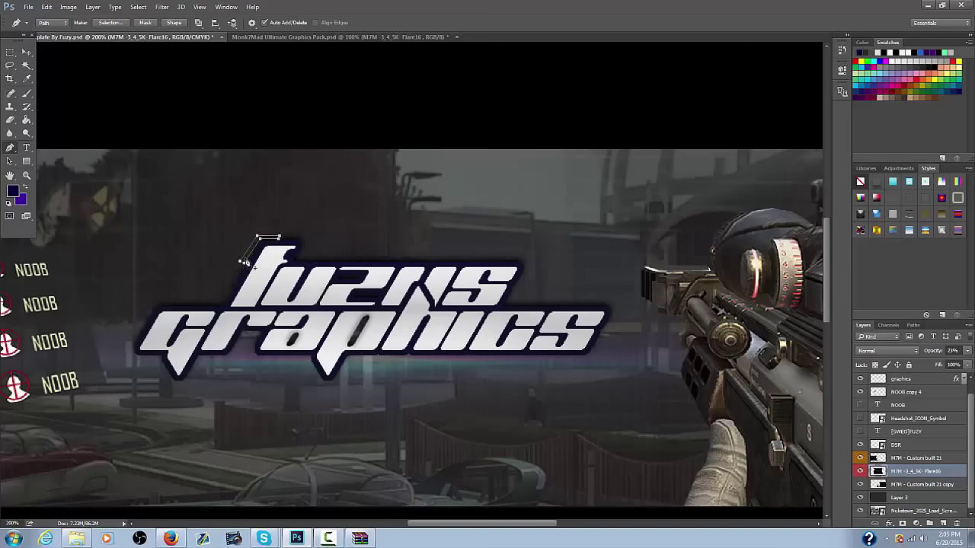
# Try to fill the bracket path on the Flare16 layer, and attempt to delete the path
pyautogui.rightClick(244, 261)
pyautogui.click(268, 336)
pyautogui.click(556, 150)
pyautogui.rightClick(263, 237)
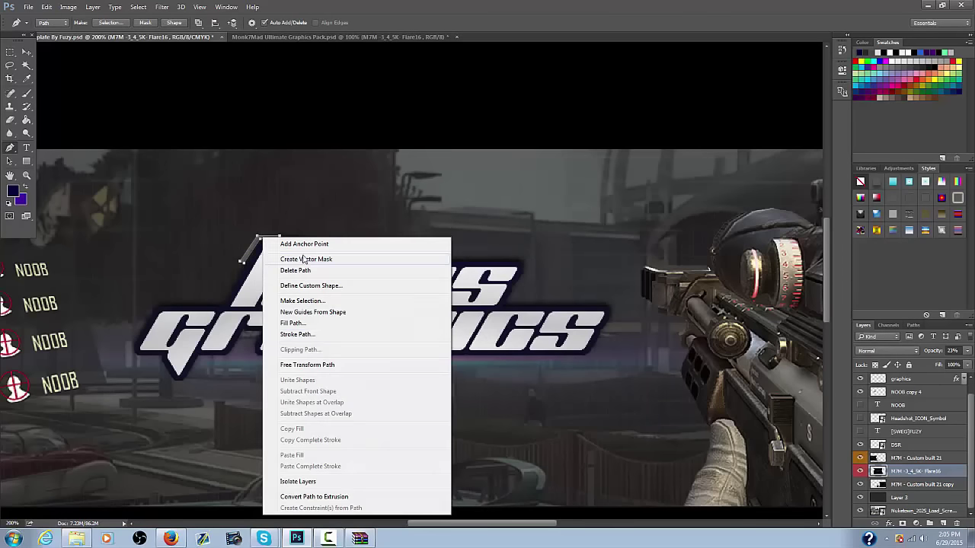
pyautogui.click(296, 270)
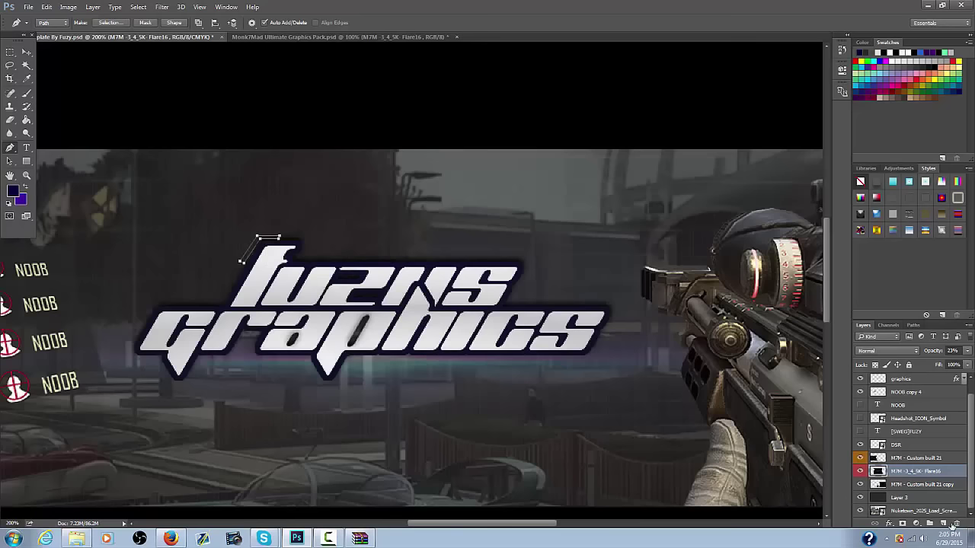
# Create a new layer and fill the upper-left bracket path with white
pyautogui.click(944, 523)
pyautogui.rightClick(257, 235)
pyautogui.click(282, 322)
pyautogui.click(495, 150)
pyautogui.click(487, 177)
pyautogui.click(588, 134)
pyautogui.click(559, 152)
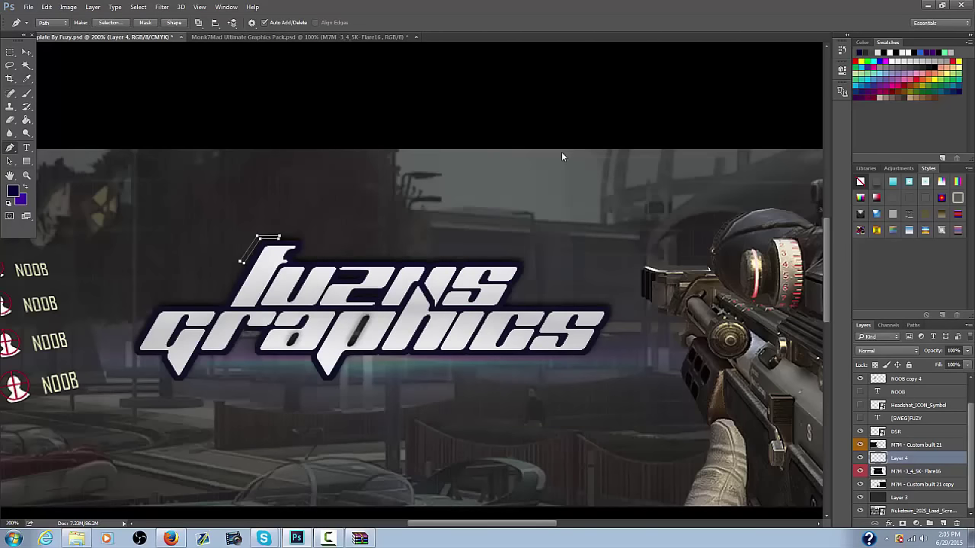
# Create a vector mask on Layer 4 from the bracket path
pyautogui.rightClick(223, 260)
pyautogui.click(233, 266)
pyautogui.rightClick(203, 271)
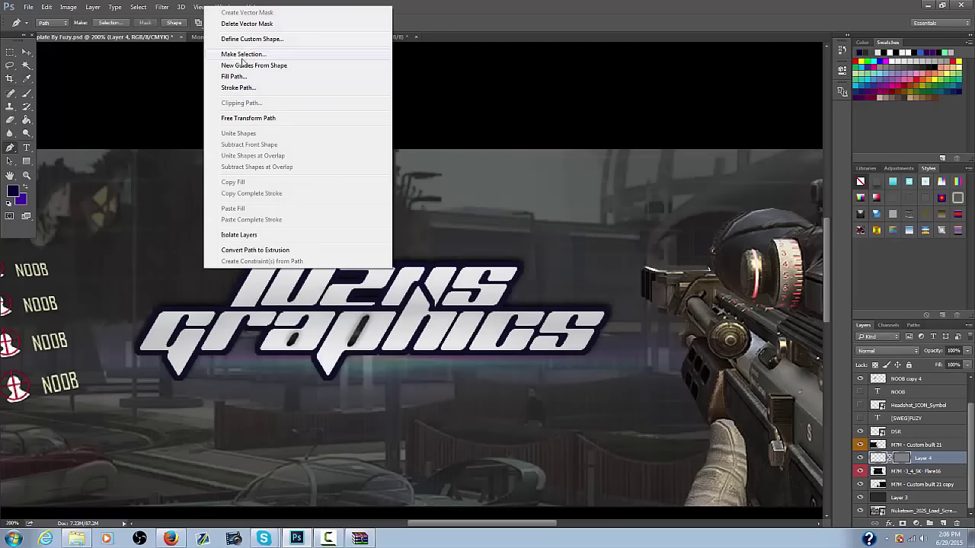
pyautogui.click(181, 295)
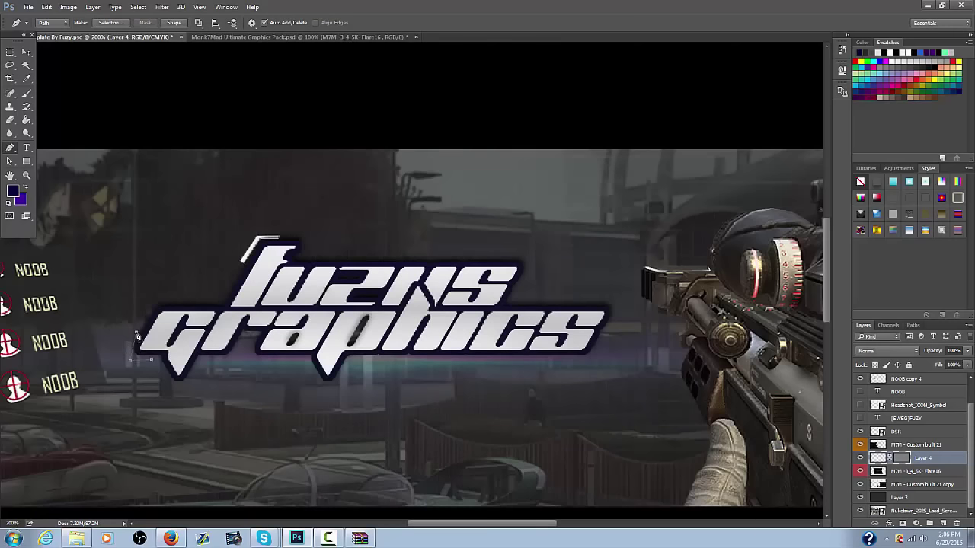
# Draw a matching corner bracket at the title's lower-left corner and fill it with white
pyautogui.click(151, 361)
pyautogui.rightClick(150, 351)
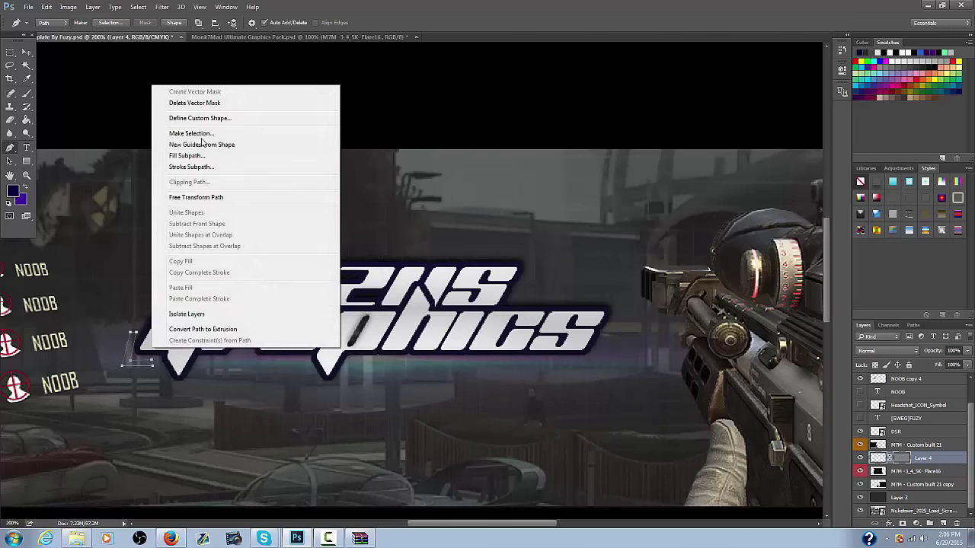
pyautogui.click(204, 156)
pyautogui.click(556, 150)
pyautogui.rightClick(183, 277)
pyautogui.click(222, 83)
pyautogui.click(557, 150)
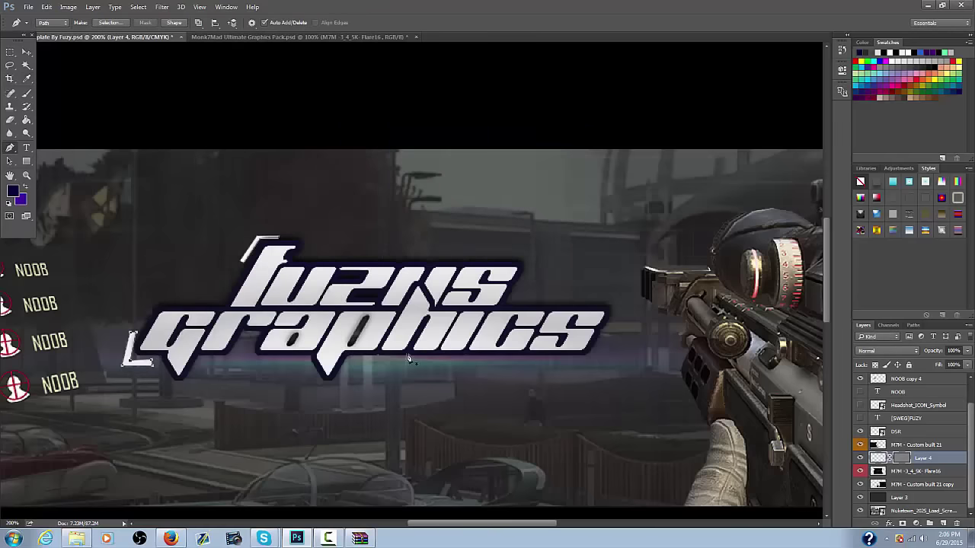
# Fill a matching corner bracket with white at the title's lower-right corner
pyautogui.rightClick(573, 348)
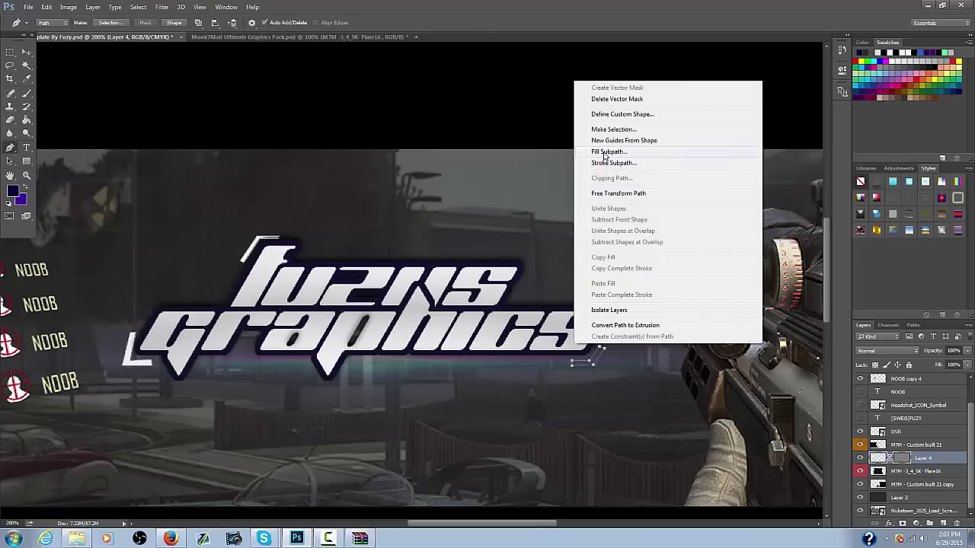
pyautogui.click(604, 151)
pyautogui.click(556, 150)
pyautogui.rightClick(614, 297)
pyautogui.click(628, 102)
pyautogui.click(557, 150)
pyautogui.press('s')
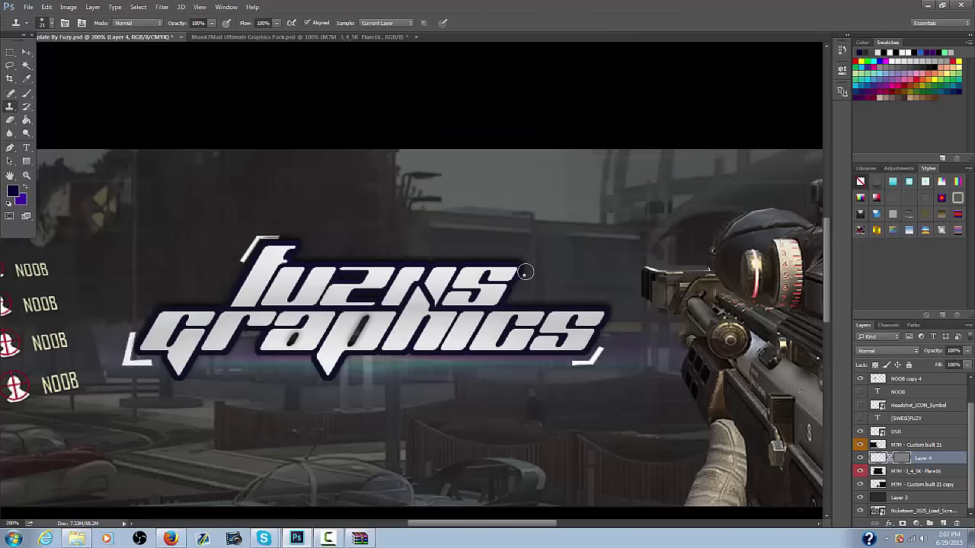
# Draw a corner bracket with the Pen tool at the upper-right corner of the title and fill it with white
pyautogui.click(10, 147)
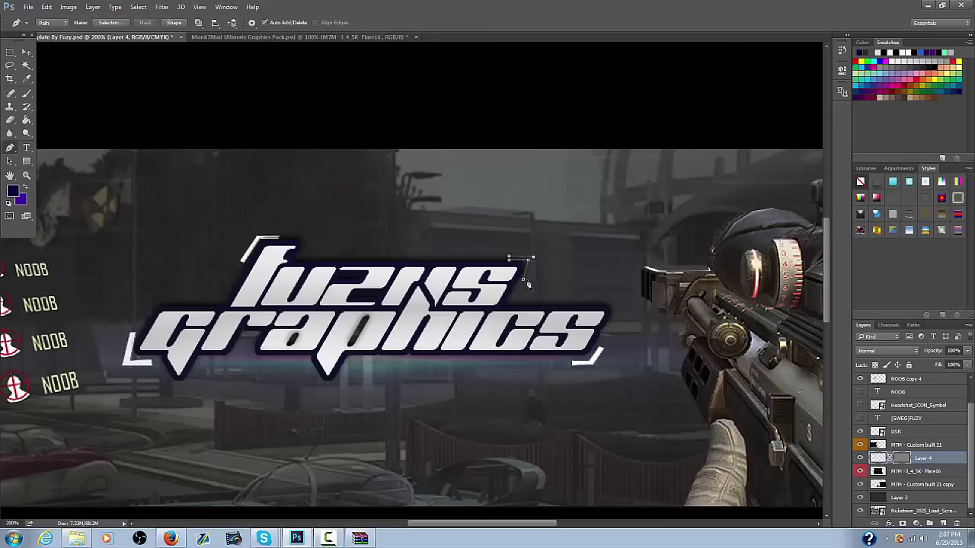
pyautogui.rightClick(525, 283)
pyautogui.click(578, 84)
# Add a Color Overlay effect in a vivid violet-blue to the title's corner brackets on Layer 4
pyautogui.click(27, 175)
pyautogui.keyDown('alt'); pyautogui.click(402, 356); pyautogui.keyUp('alt')
pyautogui.keyDown('alt'); pyautogui.click(402, 355); pyautogui.keyUp('alt')
pyautogui.rightClick(904, 458)
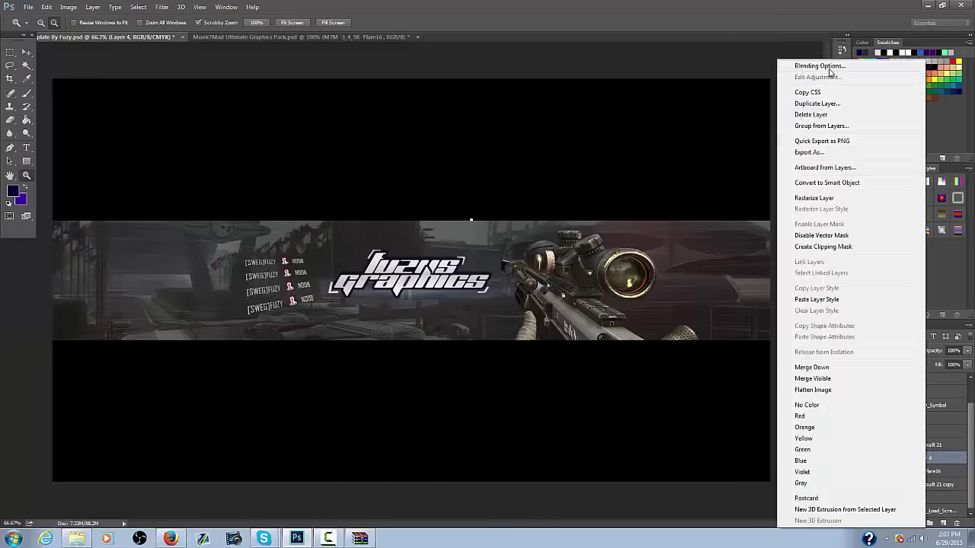
pyautogui.click(799, 65)
pyautogui.click(491, 270)
pyautogui.click(697, 158)
pyautogui.click(350, 141)
pyautogui.moveTo(351, 141); pyautogui.dragTo(385, 141)
pyautogui.click(497, 181)
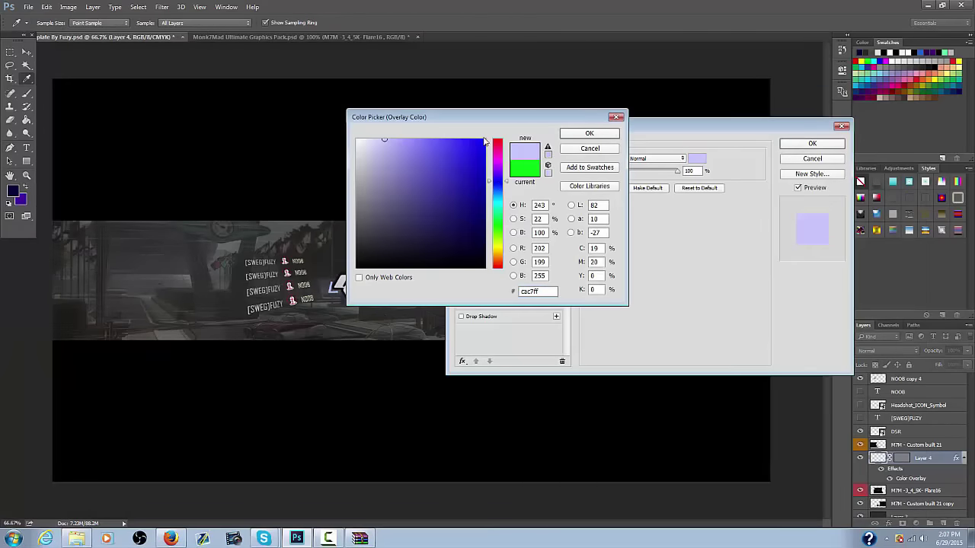
pyautogui.click(430, 140)
pyautogui.moveTo(531, 119); pyautogui.dragTo(734, 128)
pyautogui.moveTo(667, 148); pyautogui.dragTo(691, 149)
pyautogui.click(792, 142)
# Add Drop Shadow and Bevel & Emboss effects to the corner brackets and apply the layer style
pyautogui.click(481, 316)
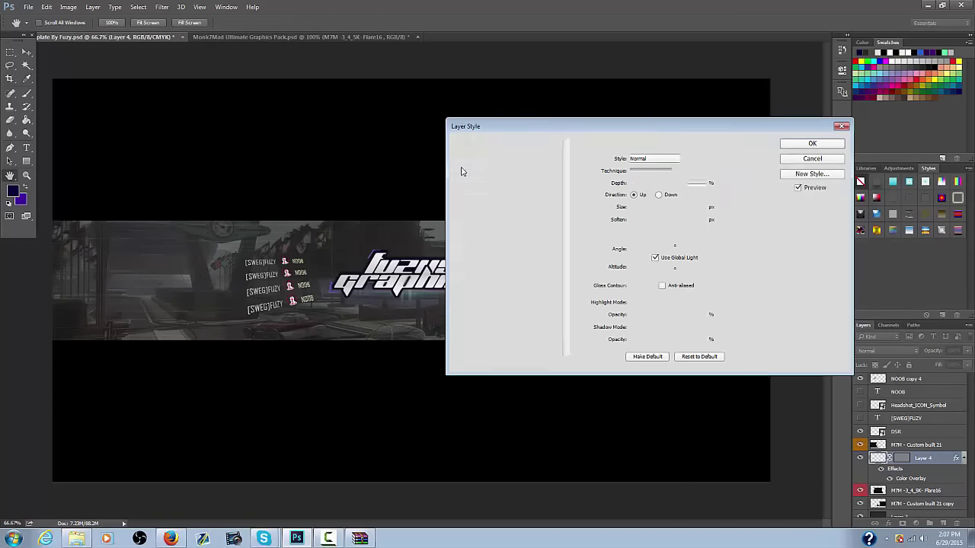
pyautogui.click(484, 171)
pyautogui.click(807, 143)
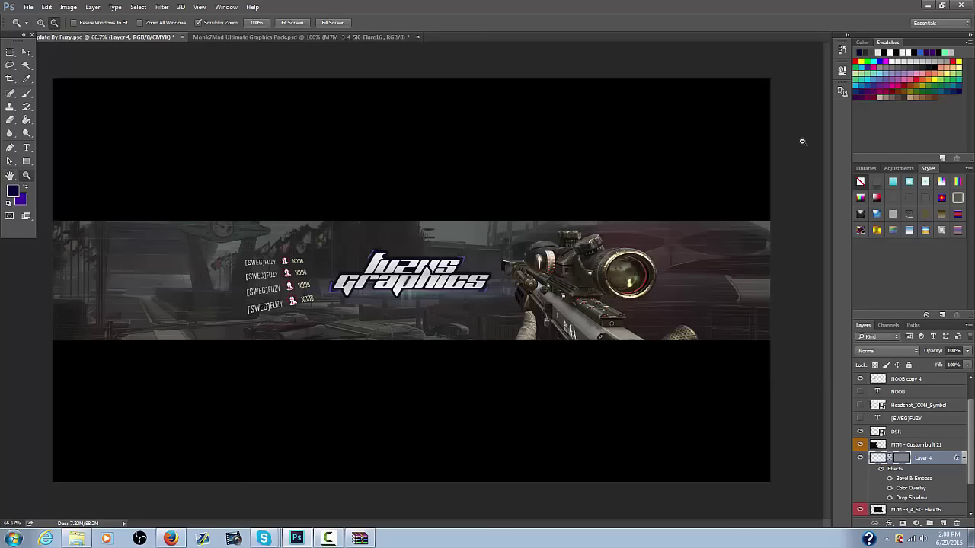
# Give the killfeed layer NOOB copy 4 Bevel & Emboss and a low-opacity Drop Shadow, then collapse its effects list
pyautogui.scroll(2, 910, 426)
pyautogui.rightClick(906, 406)
pyautogui.click(799, 65)
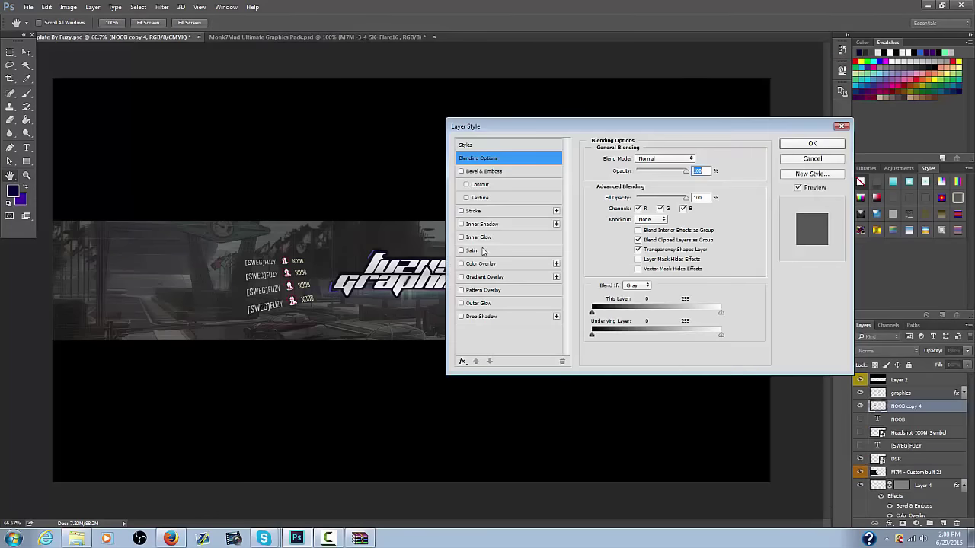
pyautogui.click(462, 211)
pyautogui.click(461, 211)
pyautogui.click(461, 171)
pyautogui.click(462, 317)
pyautogui.click(481, 317)
pyautogui.moveTo(645, 171); pyautogui.dragTo(634, 172)
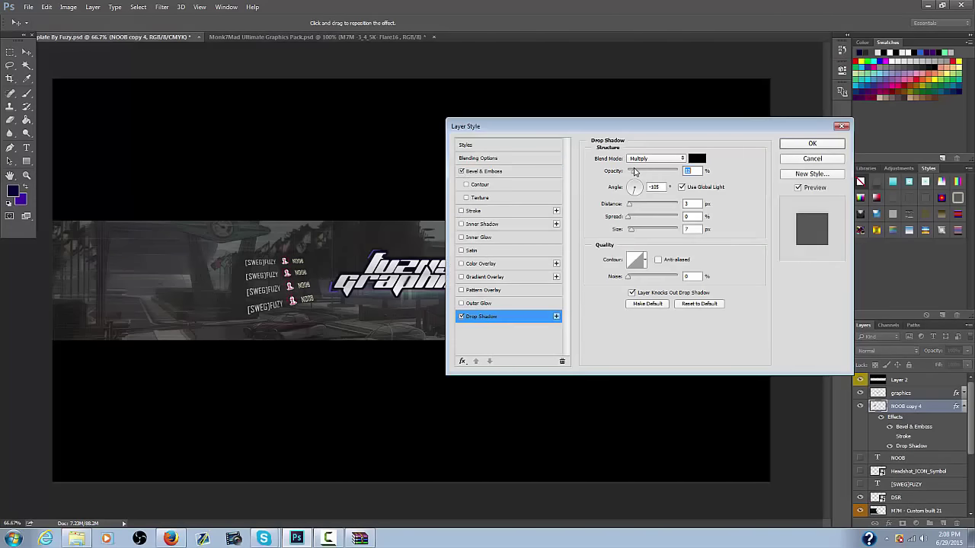
pyautogui.click(810, 144)
pyautogui.click(963, 406)
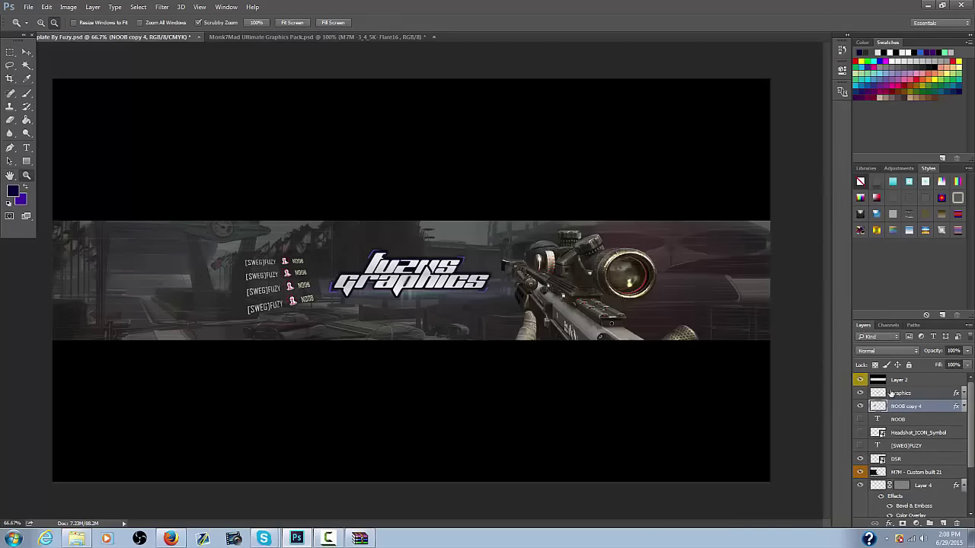
# Bring the Edgy Business colour correction from the Monk7Mad Ultimate Graphics Pack into the banner and set its opacity to 49%
pyautogui.click(215, 61)
pyautogui.click(237, 37)
pyautogui.click(860, 472)
pyautogui.click(871, 472)
pyautogui.click(860, 485)
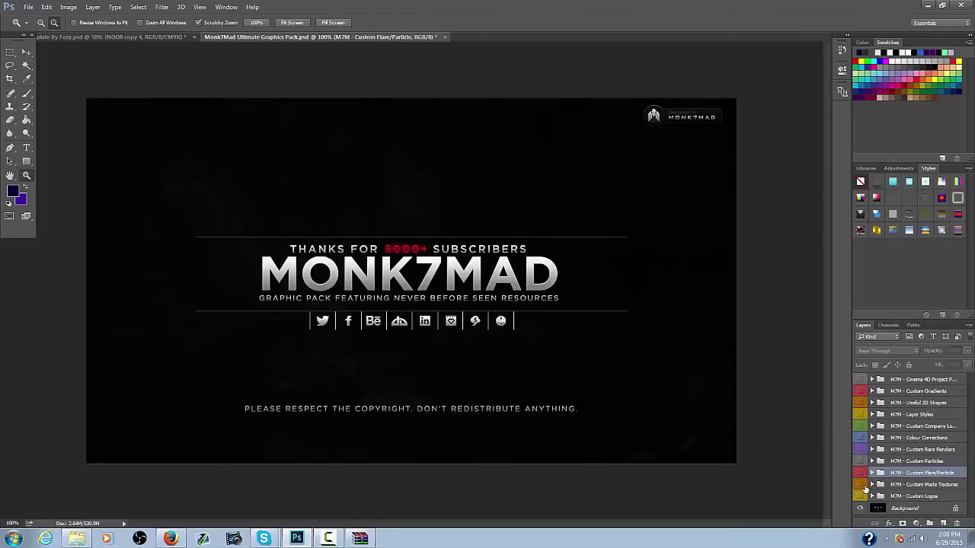
pyautogui.click(873, 438)
pyautogui.moveTo(354, 36); pyautogui.dragTo(396, 22)
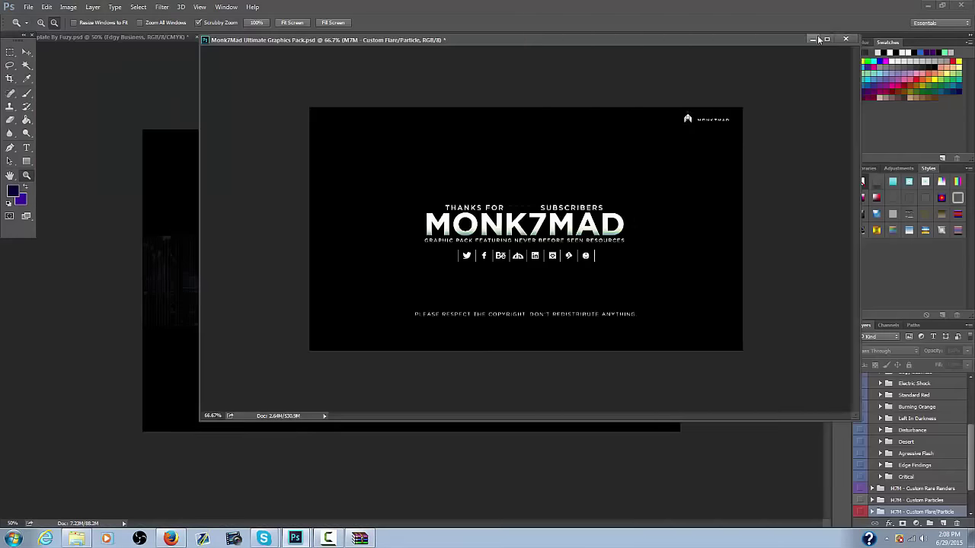
pyautogui.click(967, 351)
pyautogui.moveTo(964, 362); pyautogui.dragTo(937, 368)
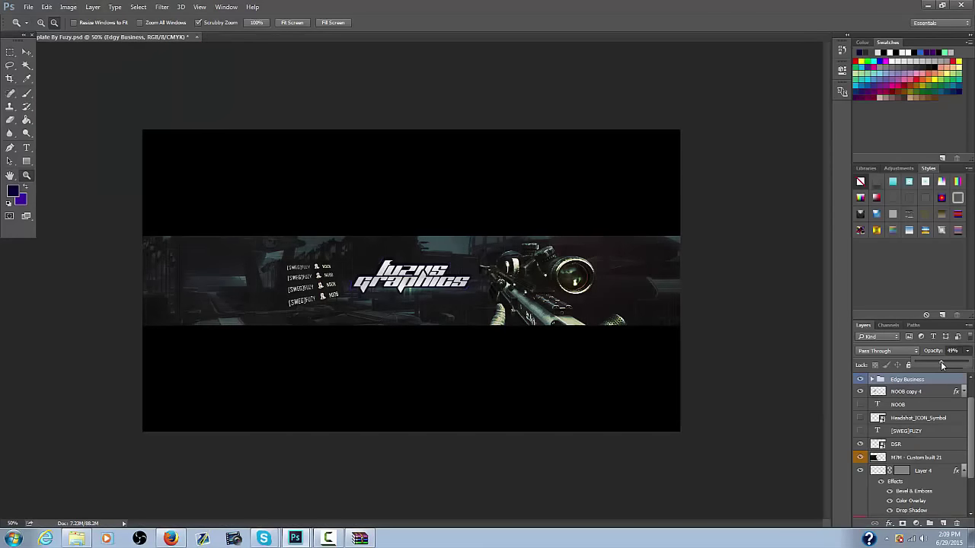
# Start a text layer below the title with the Agency FB Regular font in white
pyautogui.click(626, 267)
pyautogui.click(626, 267)
pyautogui.scroll(1, 626, 267)
pyautogui.click(26, 147)
pyautogui.click(368, 376)
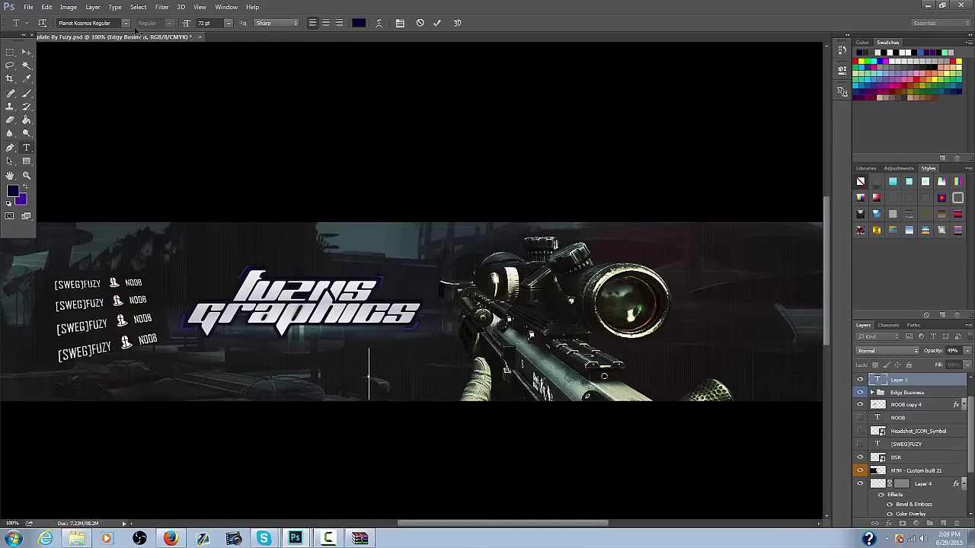
pyautogui.click(118, 23)
pyautogui.write('agency')
pyautogui.click(118, 51)
pyautogui.click(360, 24)
pyautogui.click(561, 162)
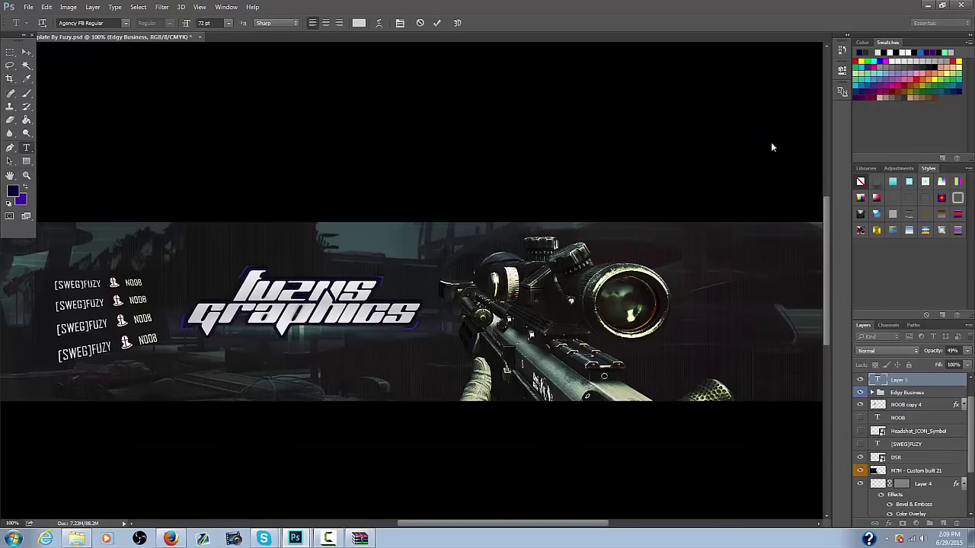
pyautogui.click(775, 146)
# Set the text size to 14 pt and enter the text "fuzy is cool"
pyautogui.click(229, 23)
pyautogui.click(242, 141)
pyautogui.click(213, 115)
pyautogui.write('fuzy')
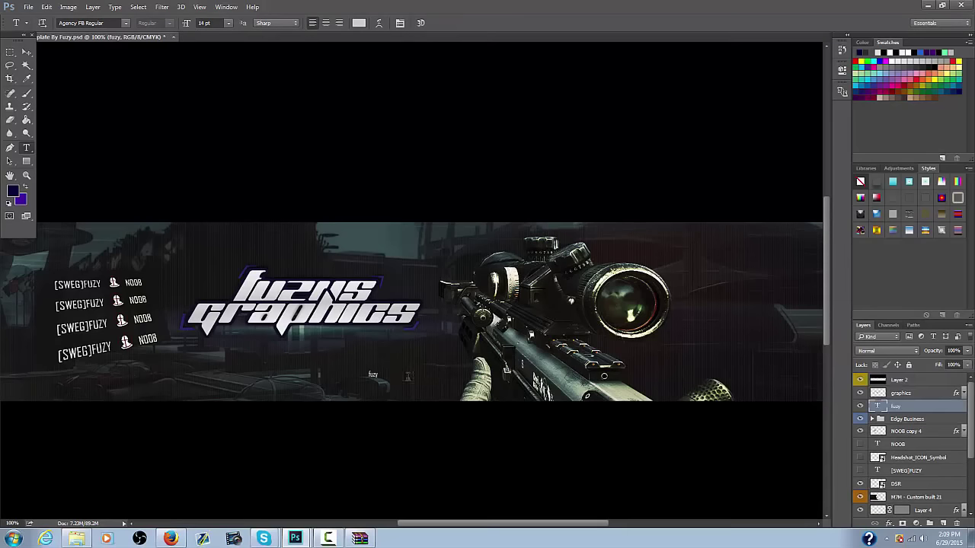
pyautogui.click(437, 23)
# Move the small text onto the rifle body and skew it vertically by 21.10 degrees to follow the gun's slope
pyautogui.click(27, 52)
pyautogui.moveTo(384, 373); pyautogui.dragTo(539, 371)
pyautogui.hotkey('ctrl', 't')
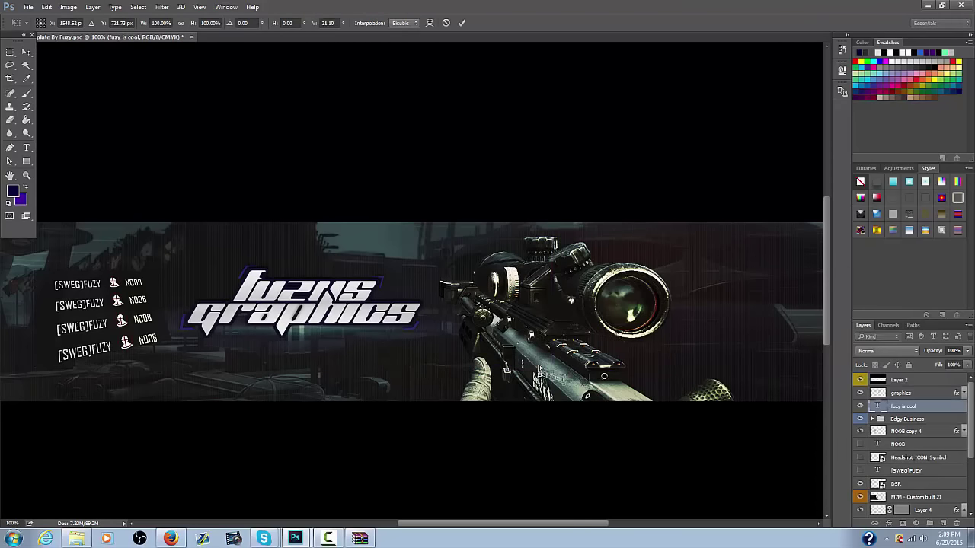
pyautogui.click(461, 23)
# Refine the placement of the "fuzy is cool" text on the rifle with Free Transform
pyautogui.hotkey('ctrl', 'shift', 'n')
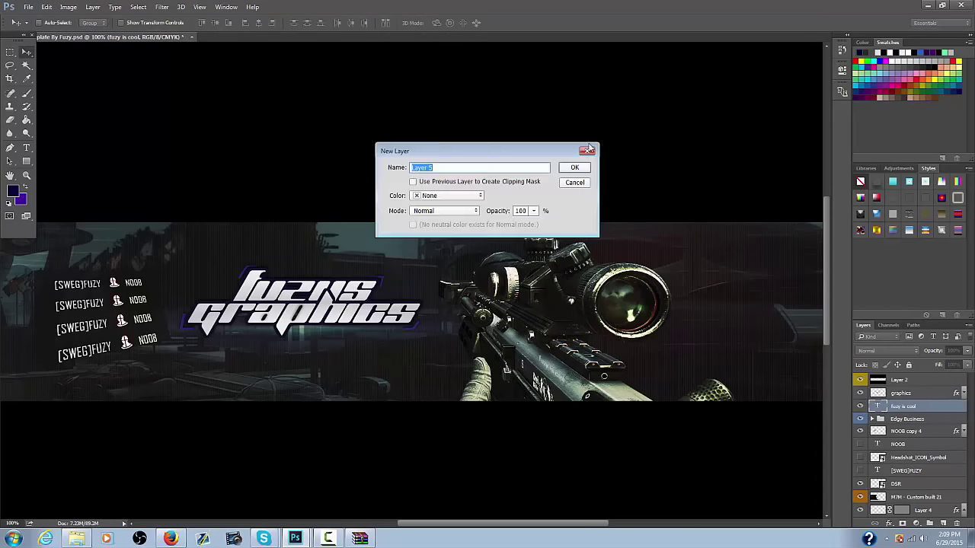
pyautogui.press('Escape')
pyautogui.hotkey('ctrl', 't')
pyautogui.moveTo(567, 356); pyautogui.dragTo(587, 388)
pyautogui.click(461, 22)
pyautogui.hotkey('ctrl', 't')
pyautogui.click(461, 23)
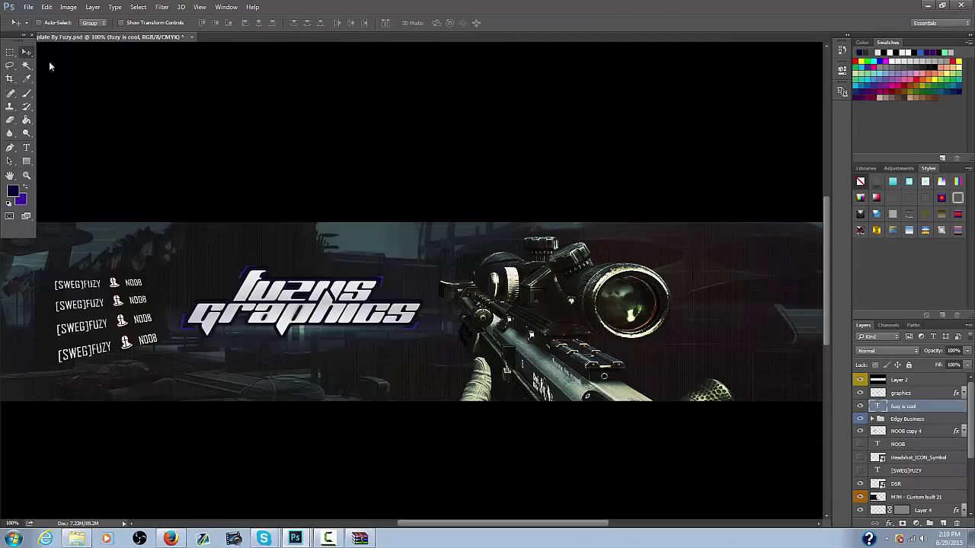
# Add a "fuzy" signature text in the banner's lower-left corner at 24 pt
pyautogui.moveTo(428, 524); pyautogui.dragTo(323, 524)
pyautogui.press('t')
pyautogui.click(197, 404)
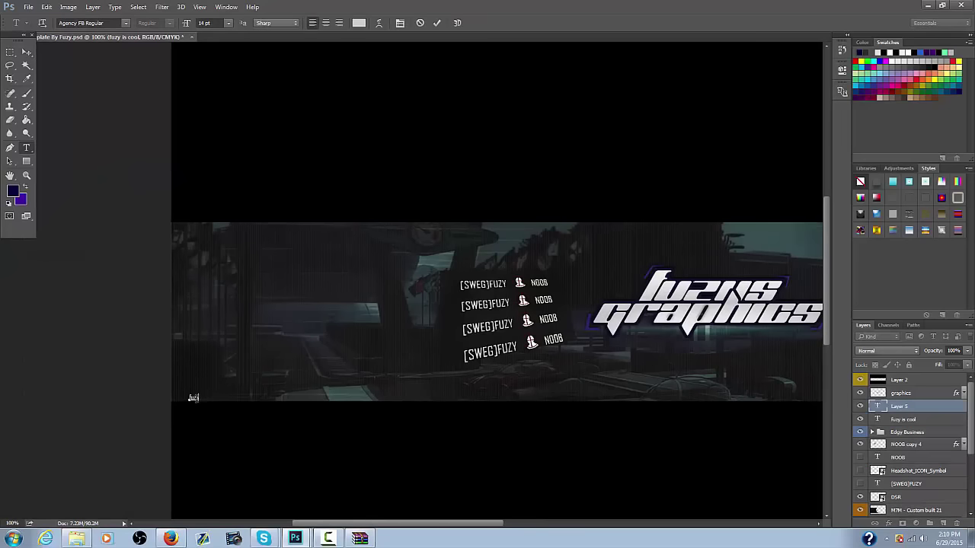
pyautogui.click(227, 23)
pyautogui.click(228, 141)
# Change the signature to a handwritten script font and nudge it slightly up from the banner's lower edge
pyautogui.click(126, 23)
pyautogui.scroll(-5, 219, 112)
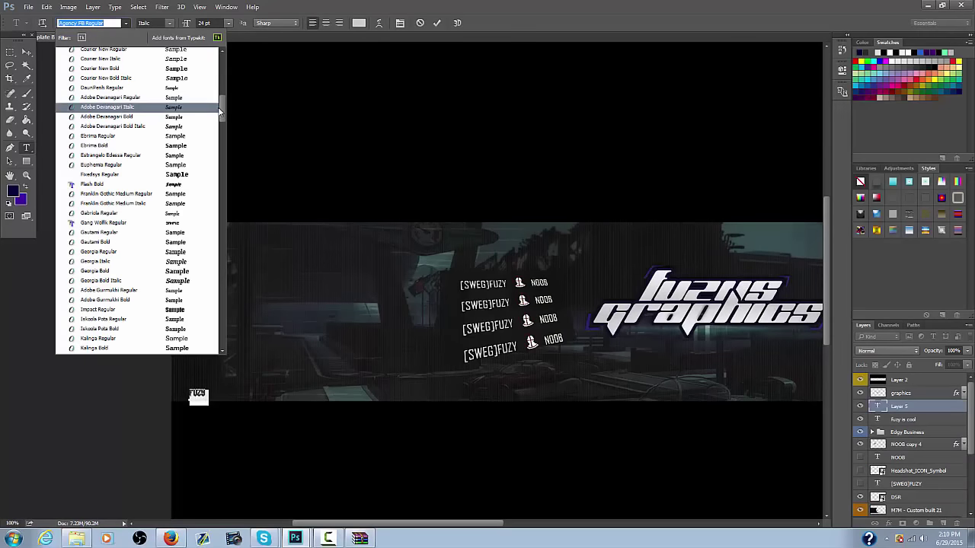
pyautogui.moveTo(220, 112); pyautogui.dragTo(221, 182)
pyautogui.click(183, 165)
pyautogui.click(438, 24)
pyautogui.click(27, 53)
pyautogui.moveTo(204, 397); pyautogui.dragTo(200, 392)
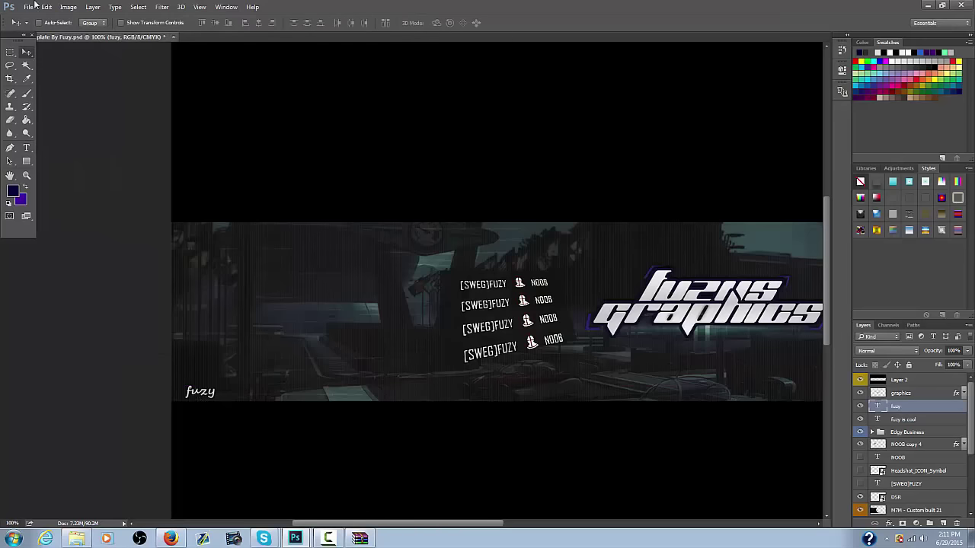
# Save a copy of the banner to the Desktop as a PNG, with a file name beginning "Fuzy's B"
pyautogui.click(35, 6)
pyautogui.click(61, 145)
pyautogui.click(275, 234)
pyautogui.click(114, 364)
pyautogui.write("Fuzy's B")
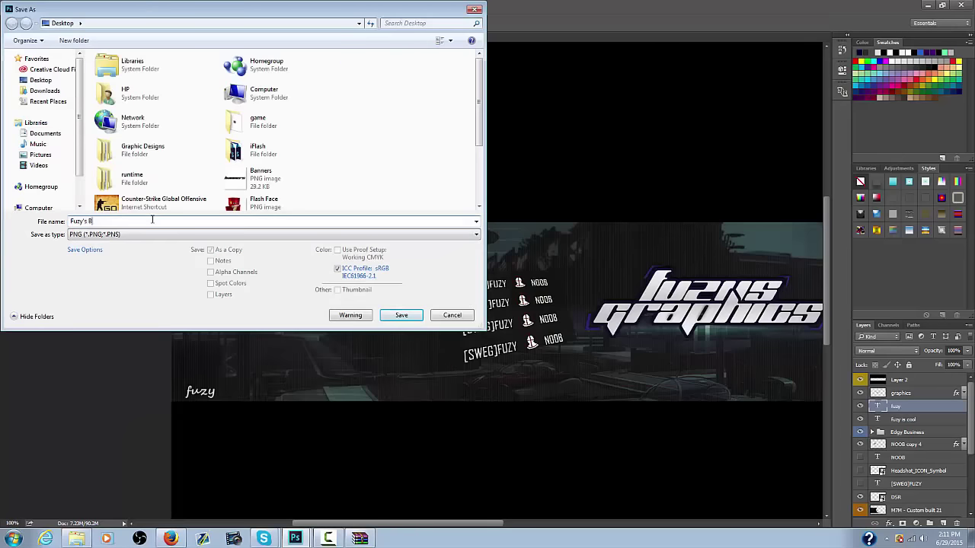
pyautogui.press('Return')
pyautogui.press('Return')
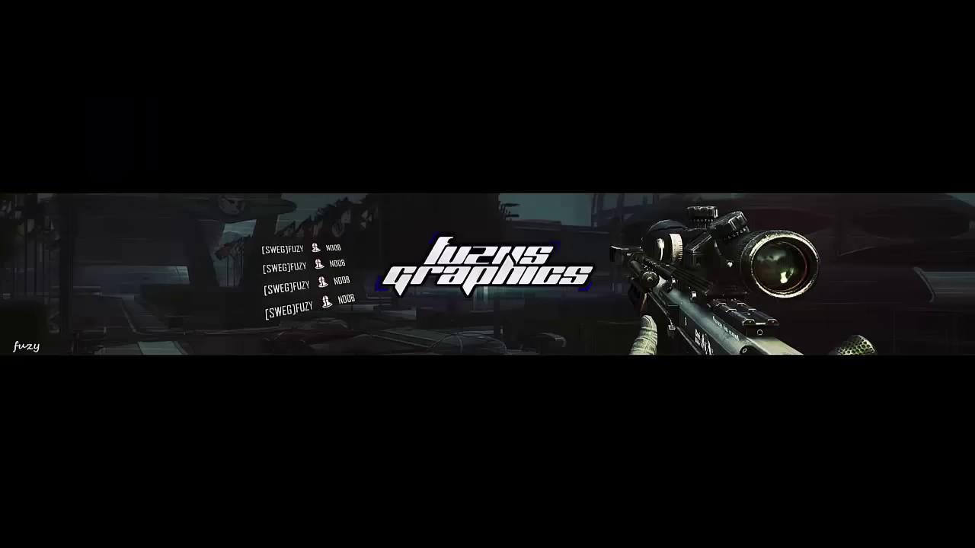